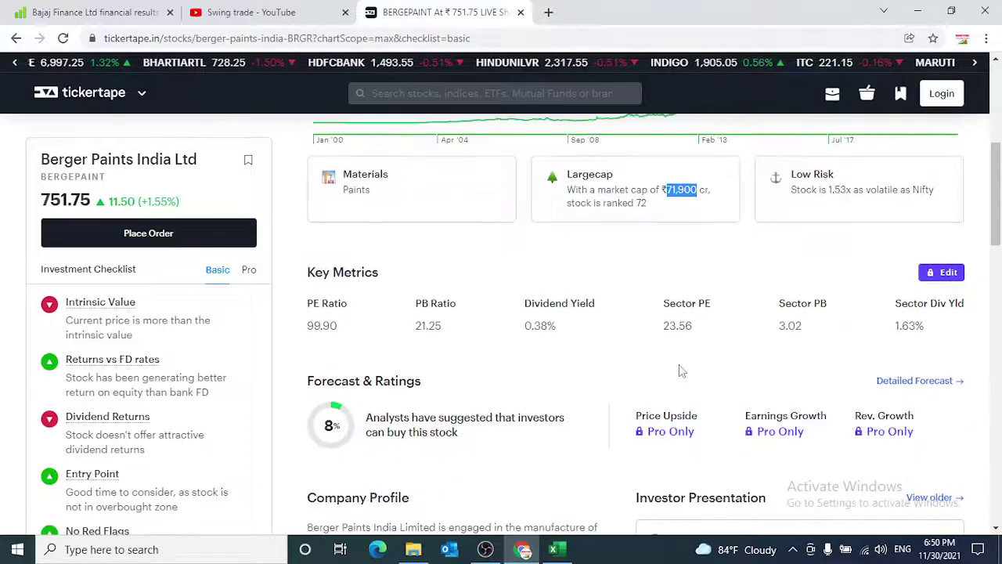
Examine the Key Metrics of Berger Paints India, comparing its dividend yield with the sector dividend yield
{"action": "scroll", "coordinate": [680, 371], "scroll_direction": "down", "scroll_amount": 3}
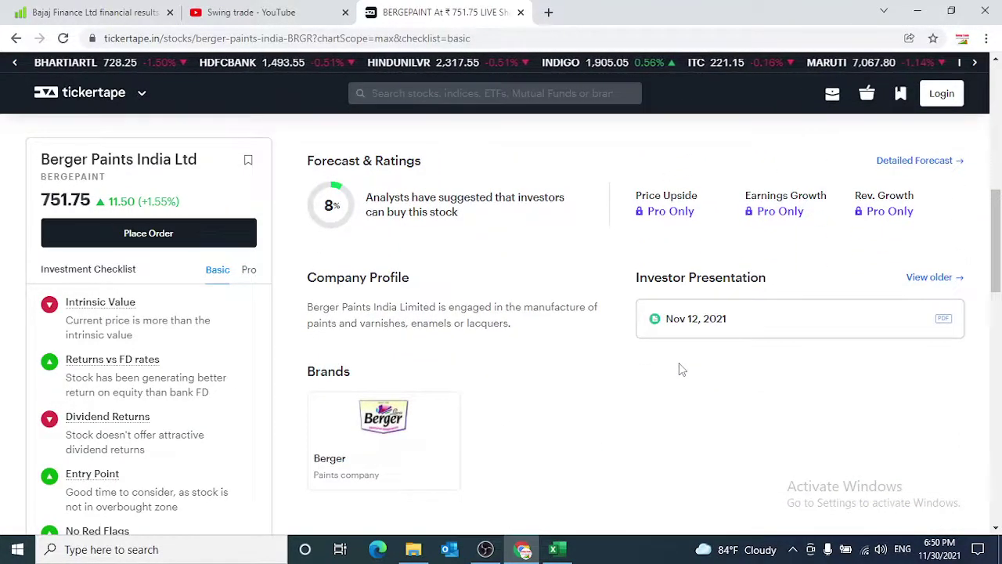
{"action": "scroll", "coordinate": [680, 369], "scroll_direction": "up", "scroll_amount": 4}
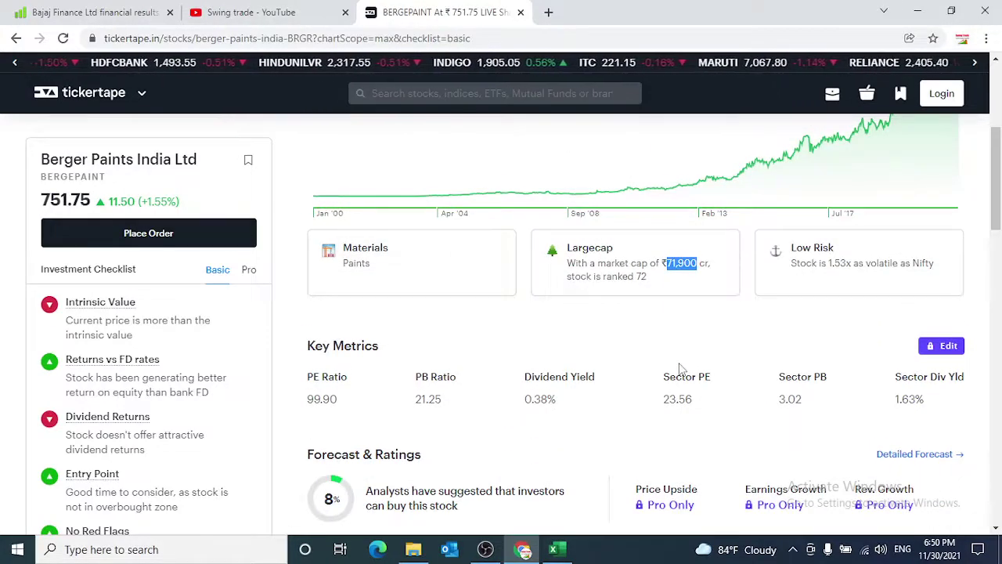
{"action": "left_click", "coordinate": [893, 405]}
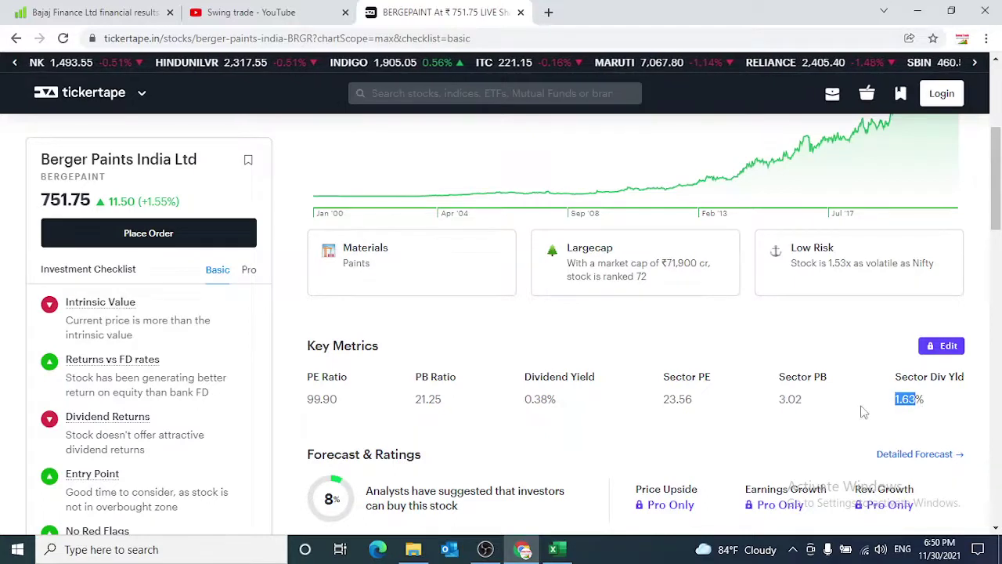
{"action": "left_click", "coordinate": [744, 404]}
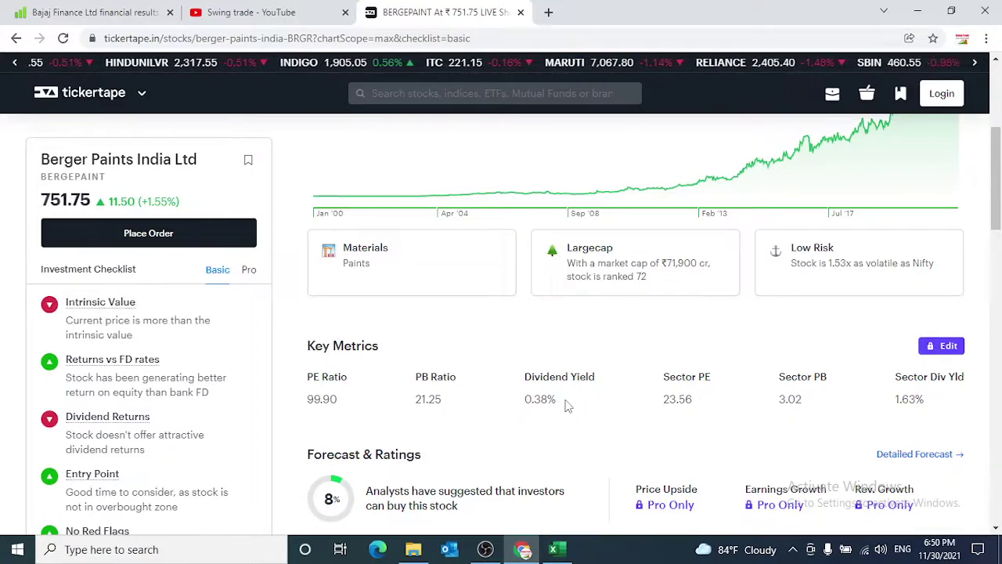
{"action": "left_click_drag", "start_coordinate": [559, 401], "coordinate": [523, 400]}
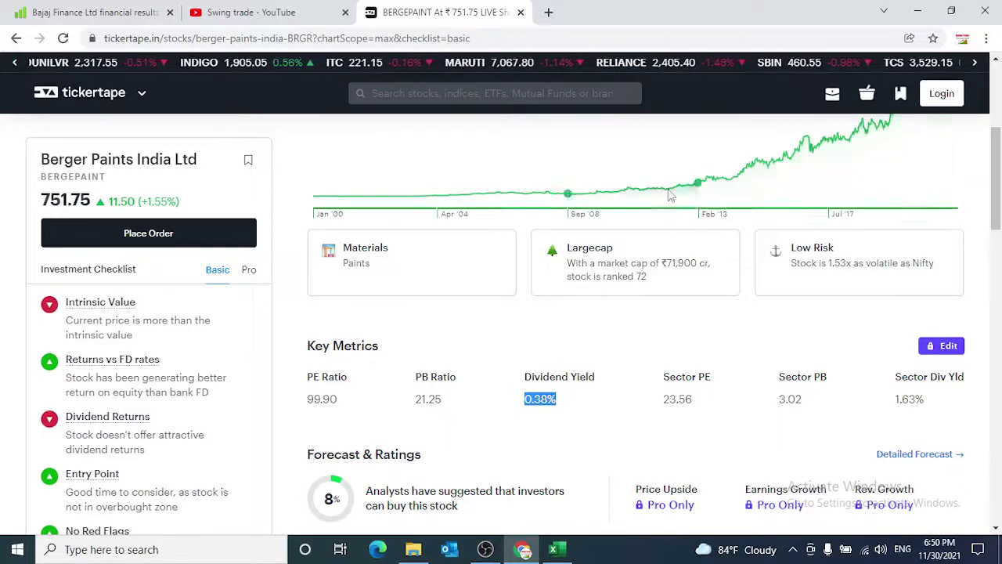
Search Tickertape for "hindu", open Hindustan Unilever Ltd and check the dividend yield in its Key Metrics
{"action": "left_click", "coordinate": [588, 92]}
{"action": "type", "text": "hindu"}
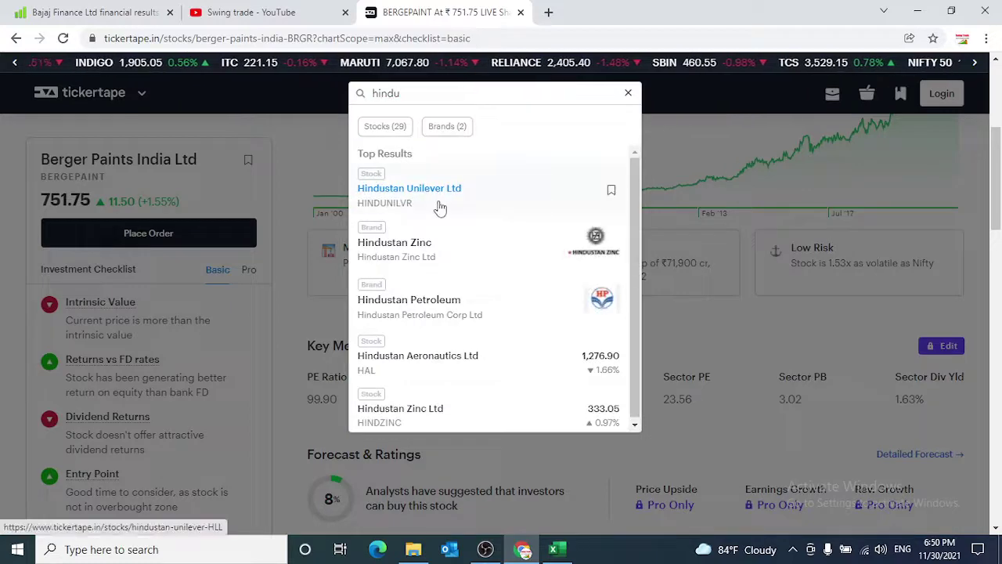
{"action": "left_click", "coordinate": [438, 206]}
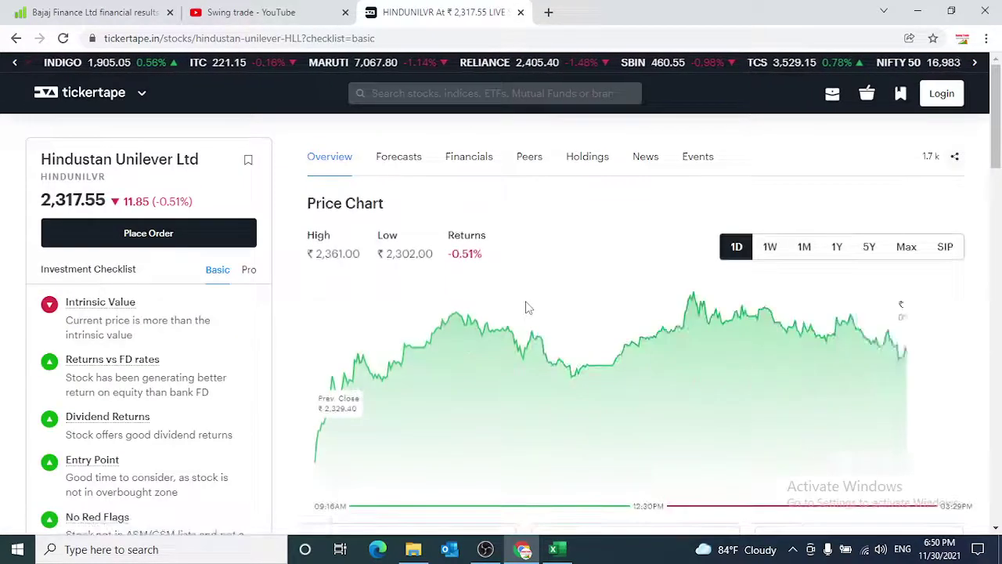
{"action": "scroll", "coordinate": [526, 308], "scroll_direction": "down", "scroll_amount": 4}
{"action": "scroll", "coordinate": [528, 307], "scroll_direction": "down", "scroll_amount": 2}
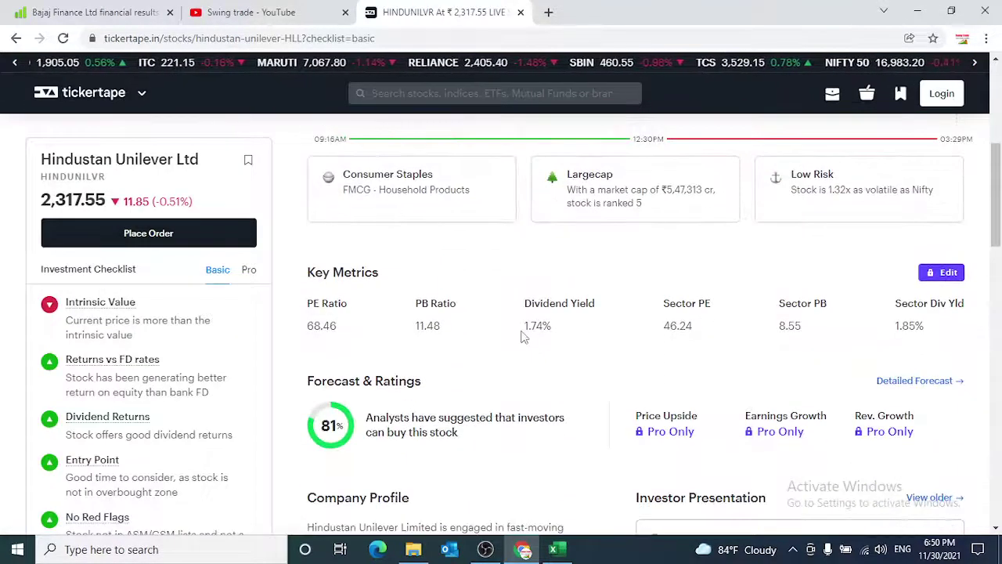
{"action": "left_click_drag", "start_coordinate": [523, 328], "coordinate": [552, 339]}
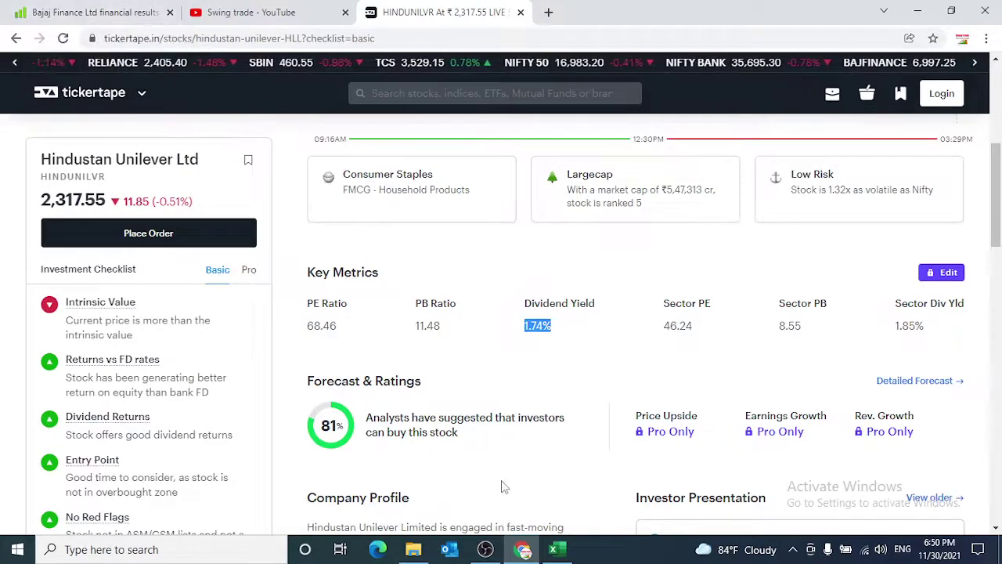
Switch to the Longterm workbook in Excel and unhide the columns between C and I on the 50k sheet
{"action": "mouse_move", "coordinate": [556, 546]}
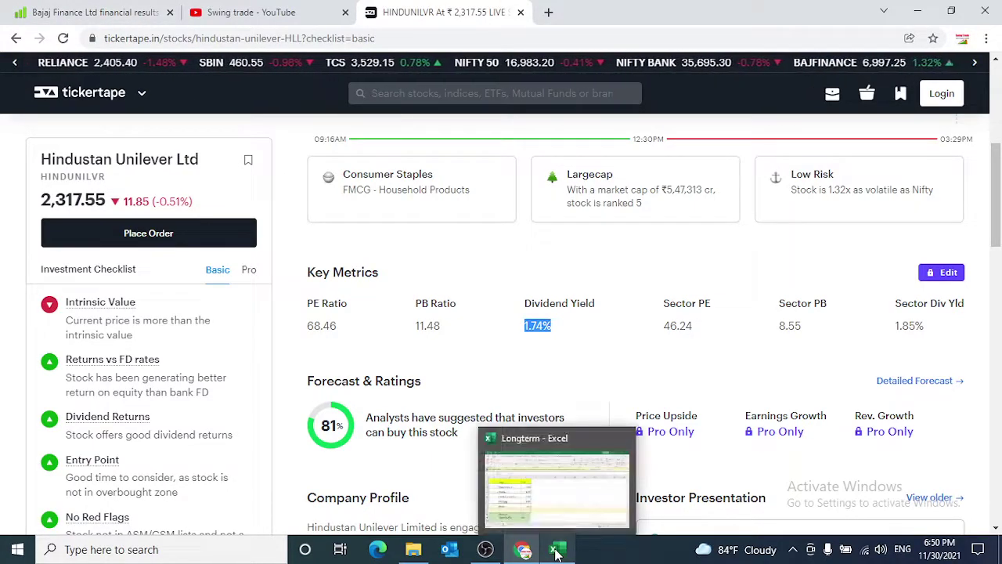
{"action": "left_click", "coordinate": [557, 531]}
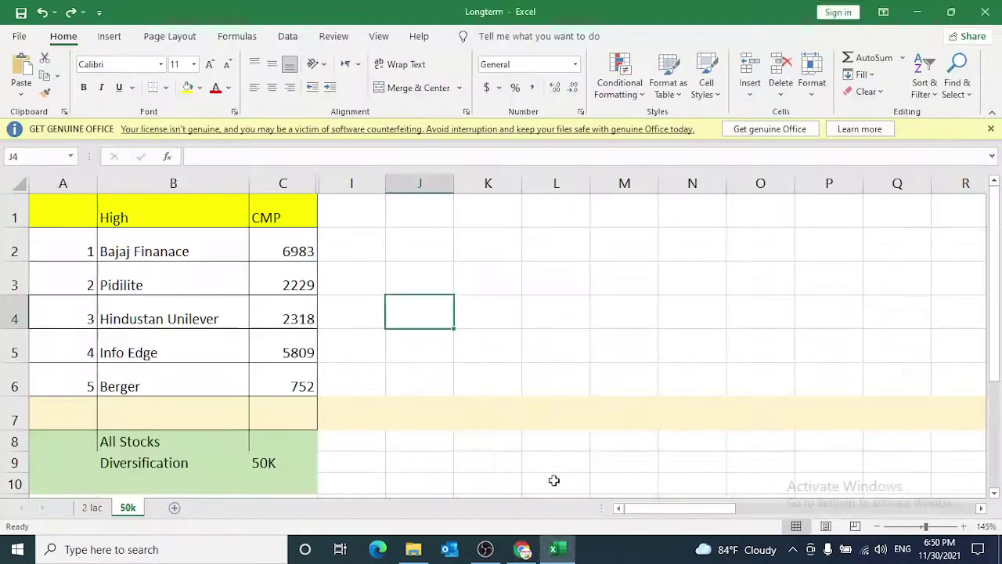
{"action": "left_click", "coordinate": [429, 369]}
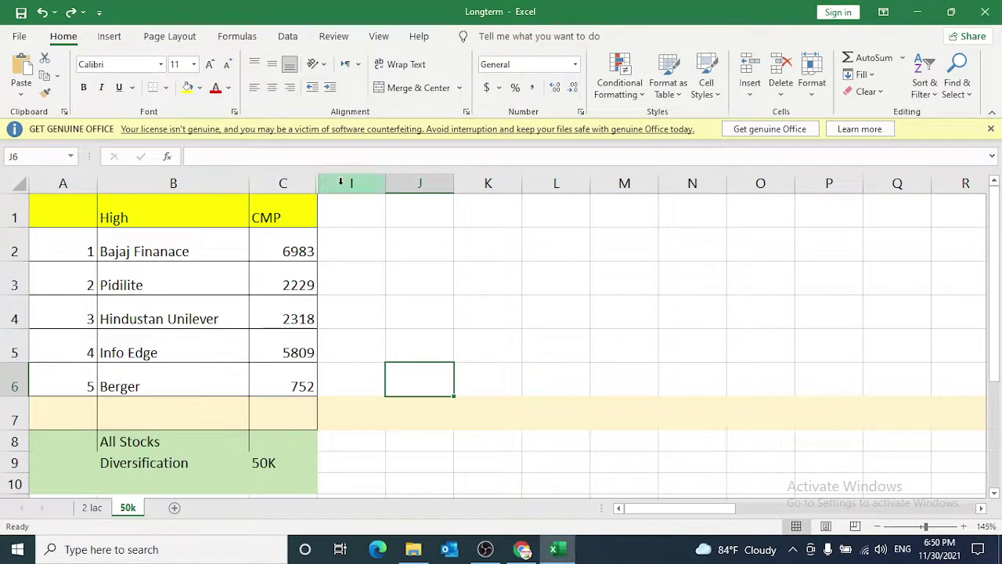
{"action": "left_click_drag", "start_coordinate": [338, 182], "coordinate": [280, 177]}
{"action": "right_click", "coordinate": [281, 179]}
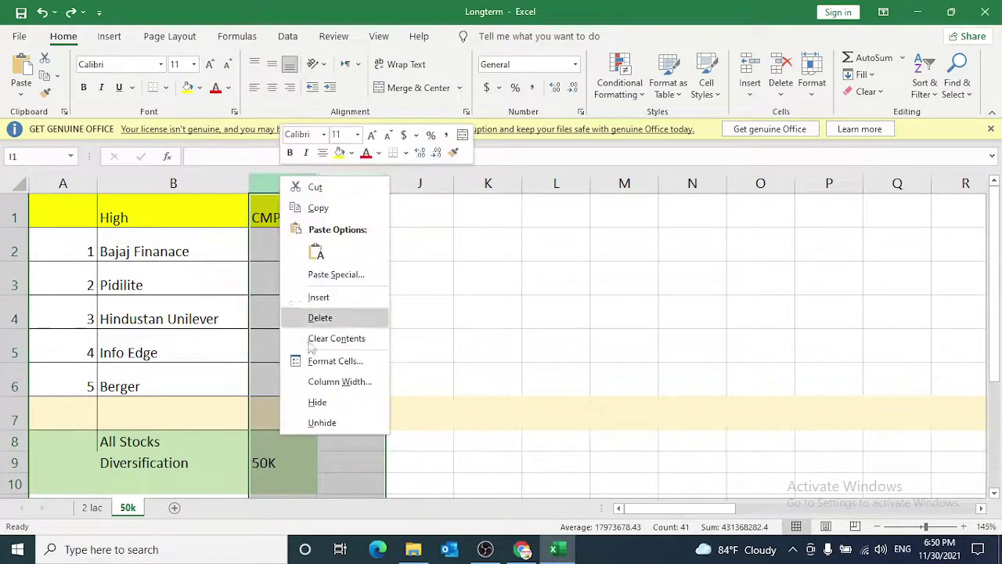
{"action": "left_click", "coordinate": [322, 422]}
{"action": "left_click", "coordinate": [411, 360]}
Review the Bajaj Finance row's CMP, number of shares and the formula behind its total investment
{"action": "left_click", "coordinate": [168, 250]}
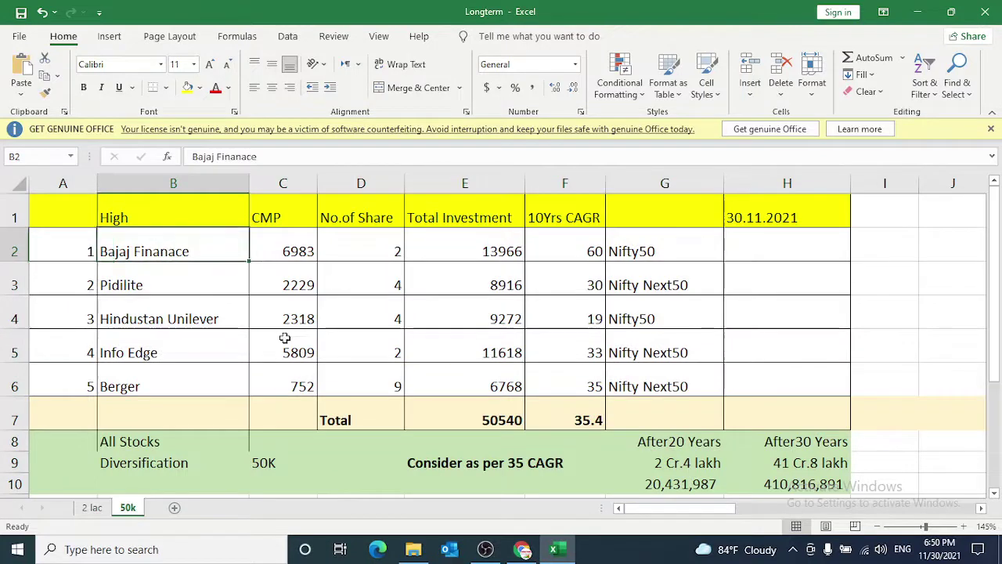
{"action": "key", "text": "Right"}
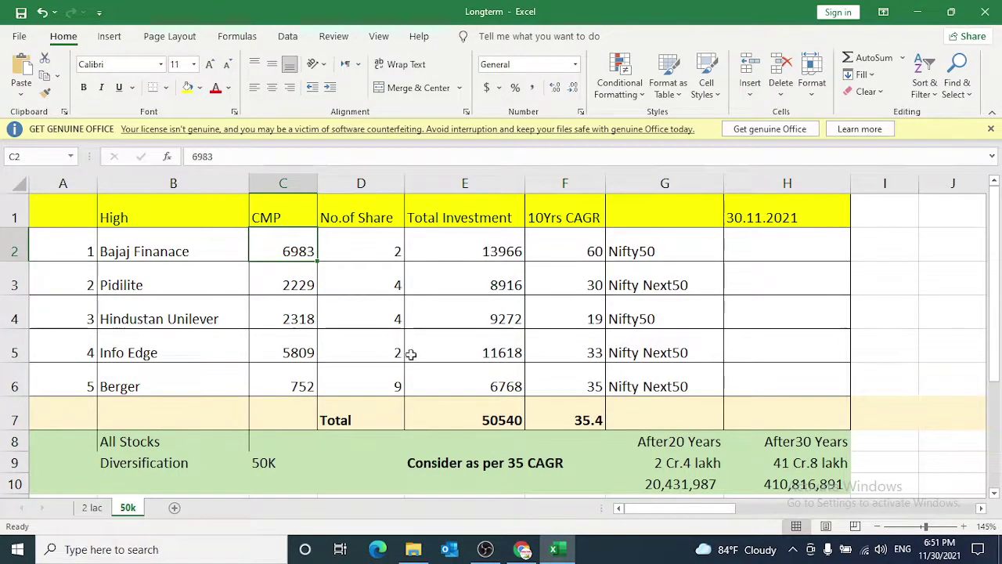
{"action": "left_click", "coordinate": [384, 259]}
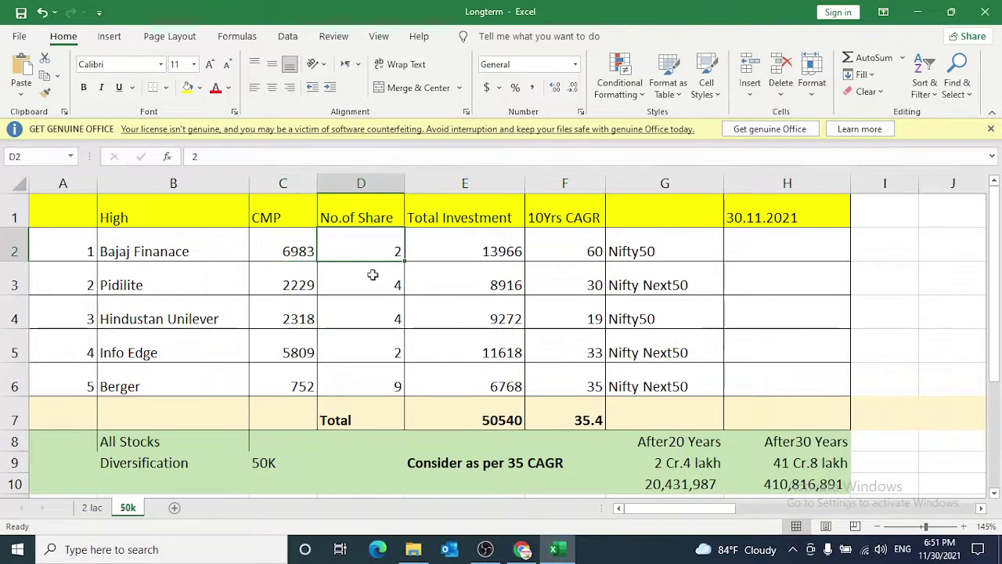
{"action": "left_click", "coordinate": [310, 257]}
{"action": "key", "text": "Right"}
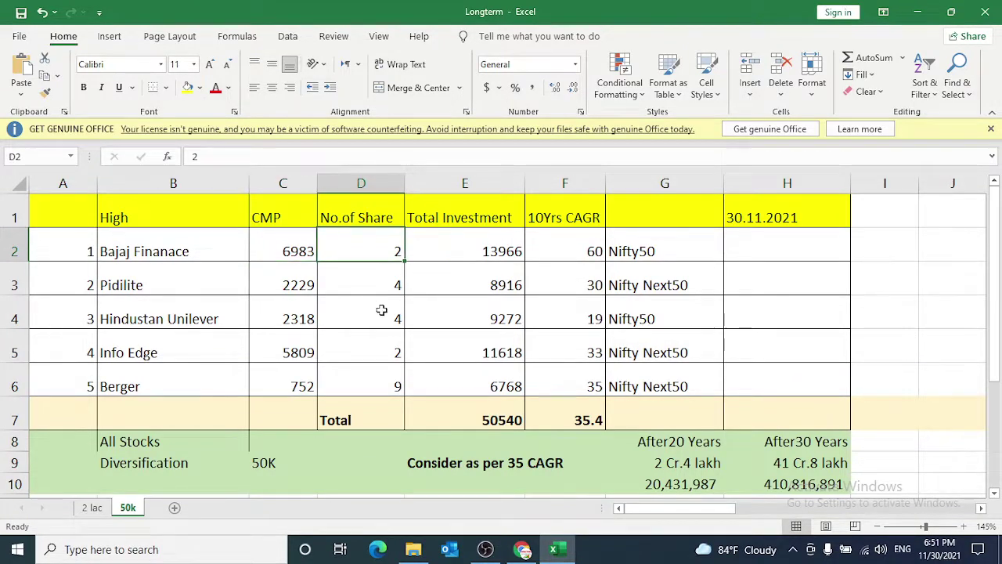
{"action": "left_click", "coordinate": [413, 265]}
{"action": "key", "text": "F2"}
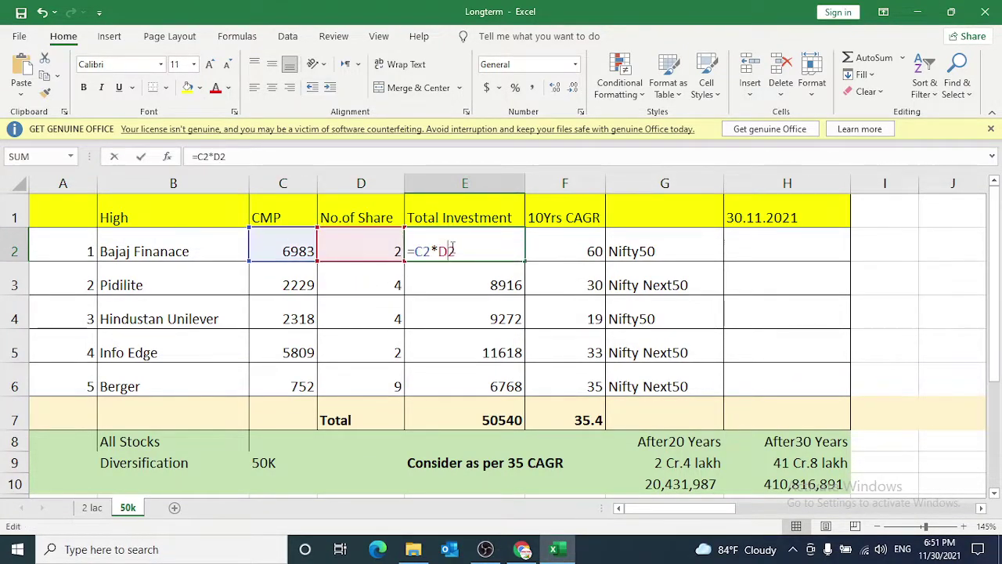
{"action": "key", "text": "Return"}
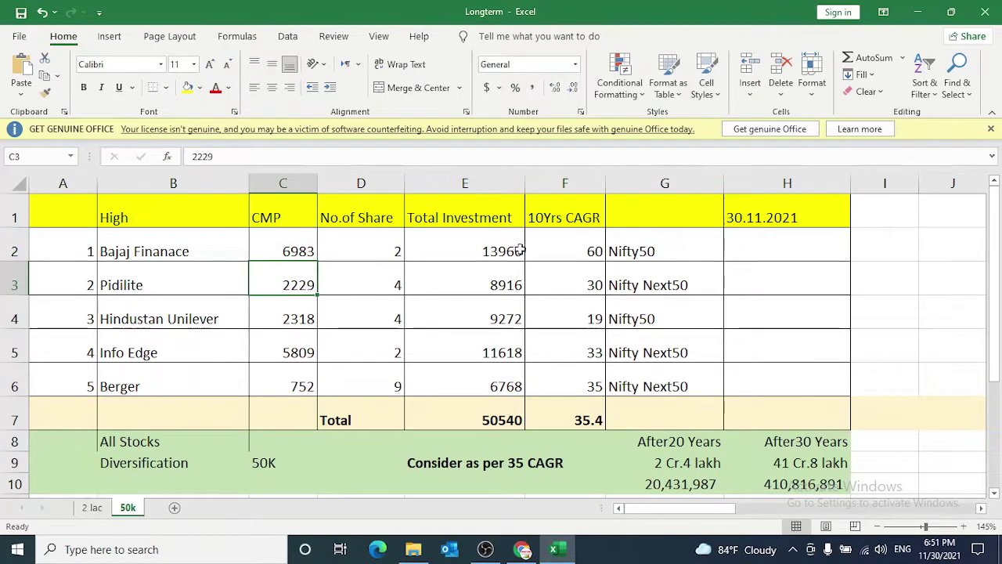
Verify Bajaj Finance's 10Yrs CAGR entry against the 10-year Stock Price CAGR on its Screener page in Chrome
{"action": "left_click", "coordinate": [575, 247]}
{"action": "left_click", "coordinate": [563, 212]}
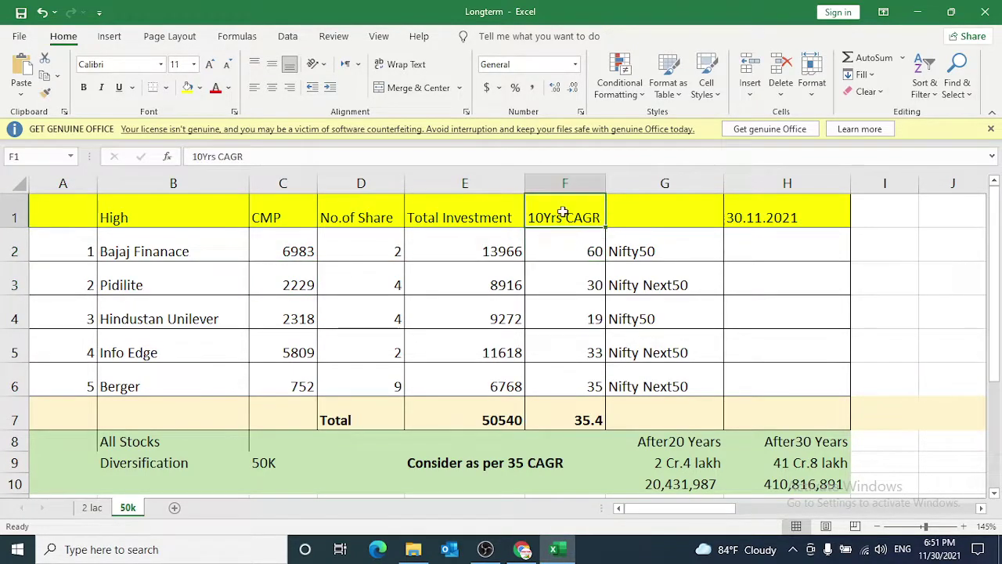
{"action": "left_click", "coordinate": [570, 243]}
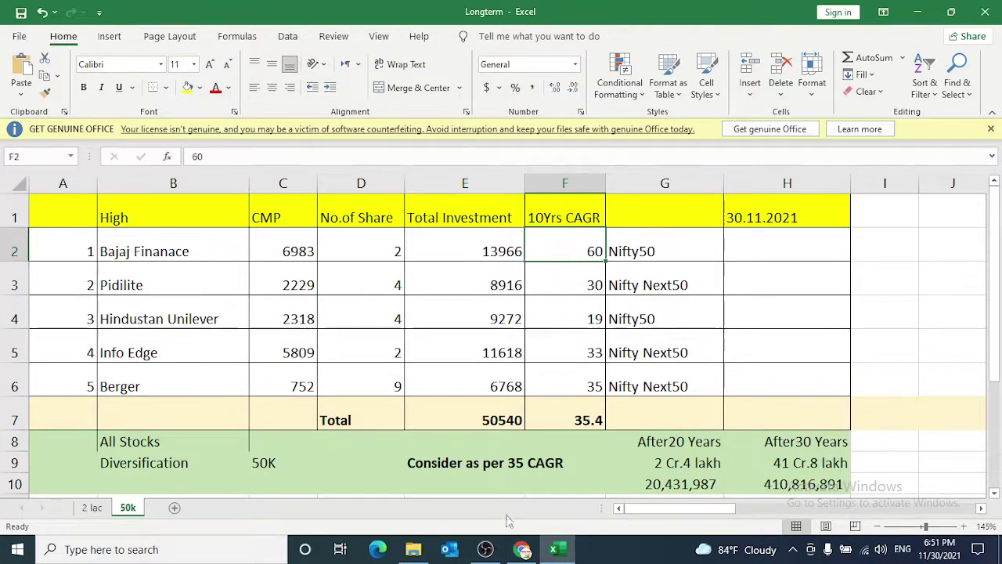
{"action": "left_click", "coordinate": [522, 549]}
{"action": "left_click", "coordinate": [86, 11]}
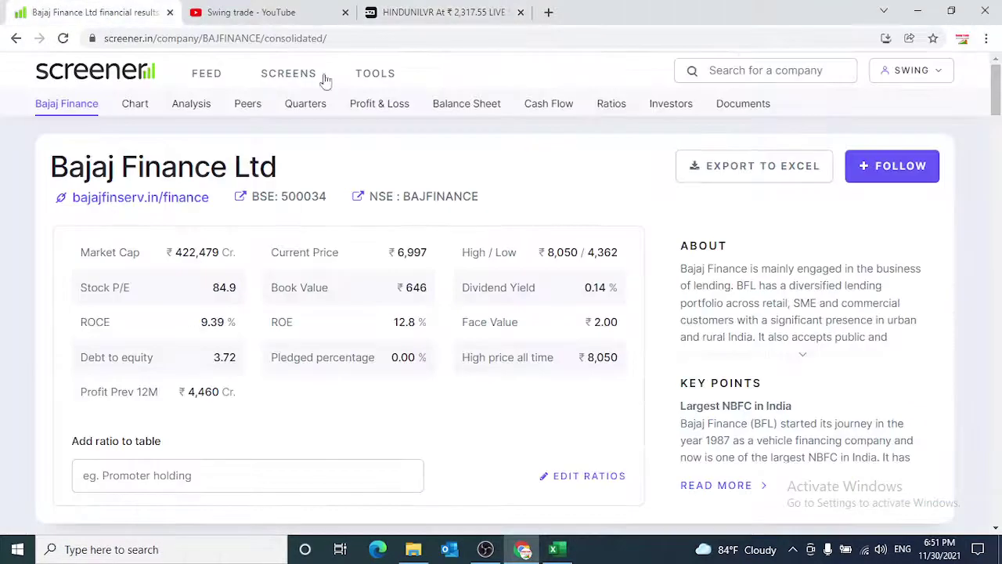
{"action": "left_click", "coordinate": [380, 109]}
{"action": "scroll", "coordinate": [495, 274], "scroll_direction": "down", "scroll_amount": 3}
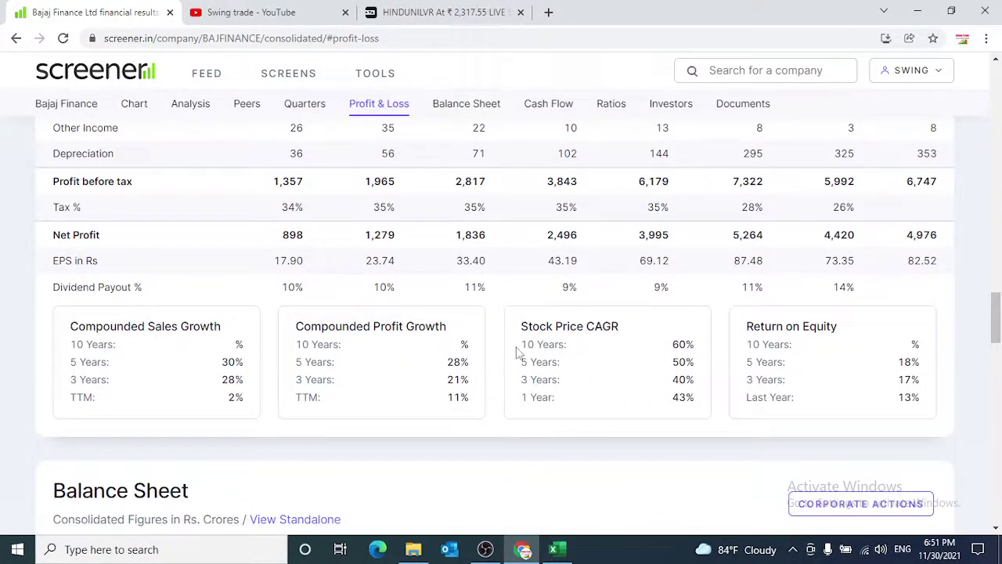
{"action": "left_click_drag", "start_coordinate": [517, 354], "coordinate": [605, 352]}
{"action": "left_click_drag", "start_coordinate": [685, 343], "coordinate": [697, 351]}
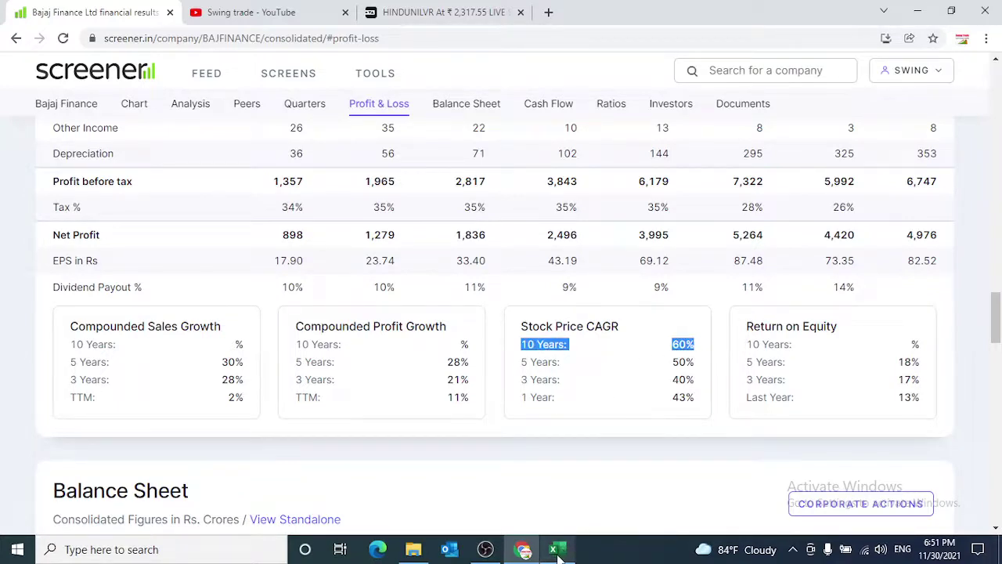
Switch back to the Longterm workbook in Excel and select the Pidilite name cell
{"action": "mouse_move", "coordinate": [560, 554]}
{"action": "left_click", "coordinate": [546, 495]}
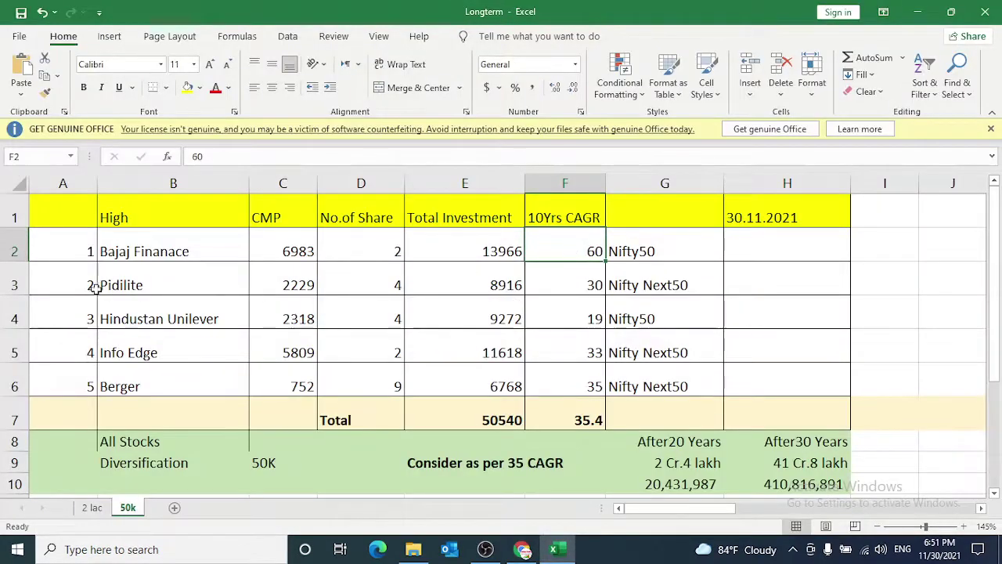
{"action": "left_click", "coordinate": [130, 291]}
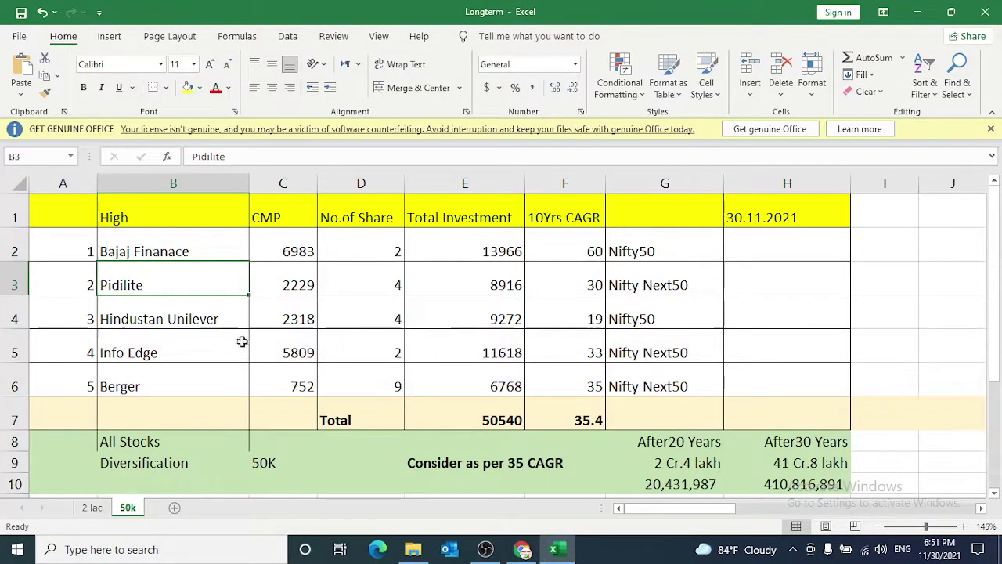
Switch to Screener in Chrome, open Pidilite Industries Ltd and check its 10-year Stock Price CAGR under Profit & Loss
{"action": "key", "text": "alt+Tab"}
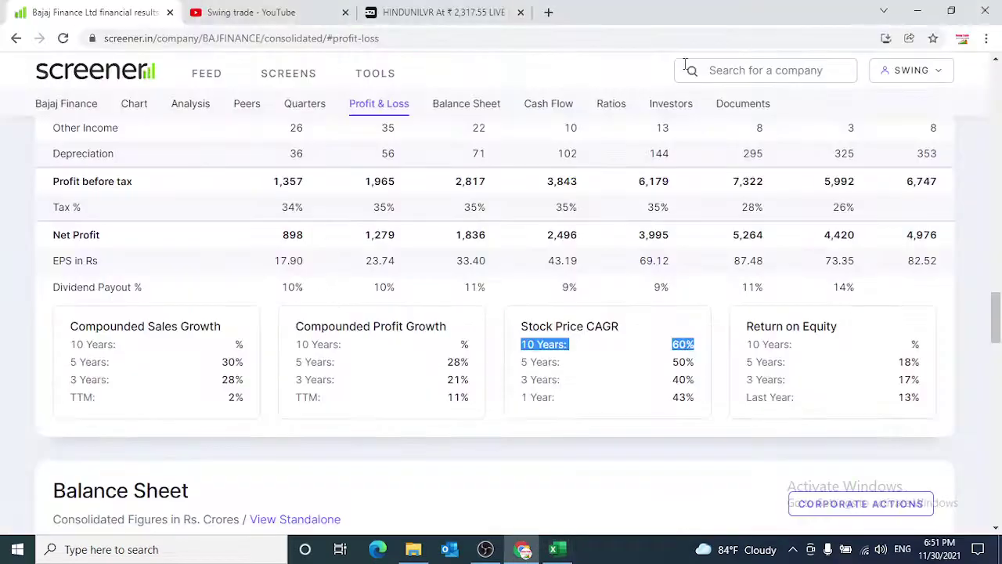
{"action": "left_click", "coordinate": [709, 70]}
{"action": "type", "text": "pidi"}
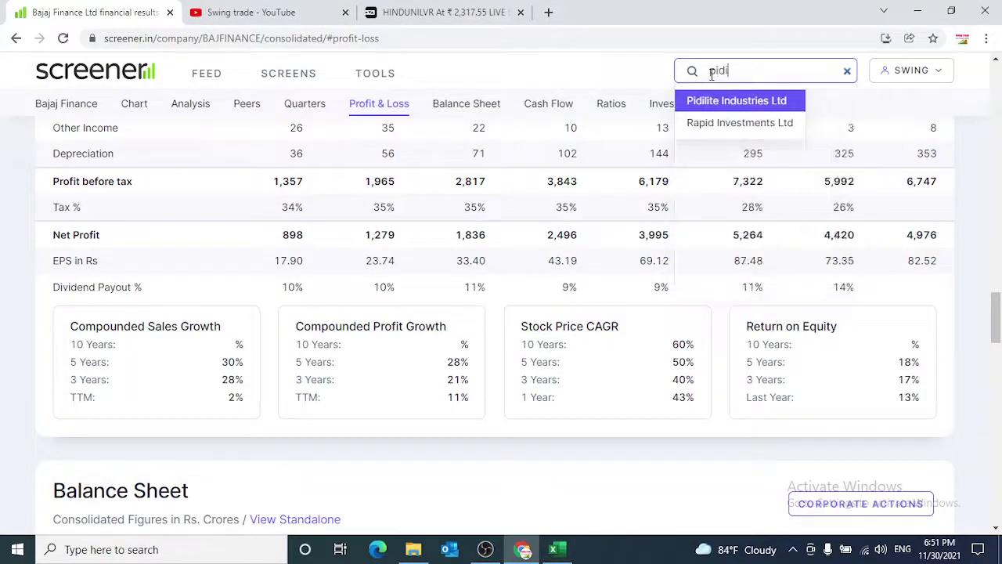
{"action": "left_click", "coordinate": [728, 102]}
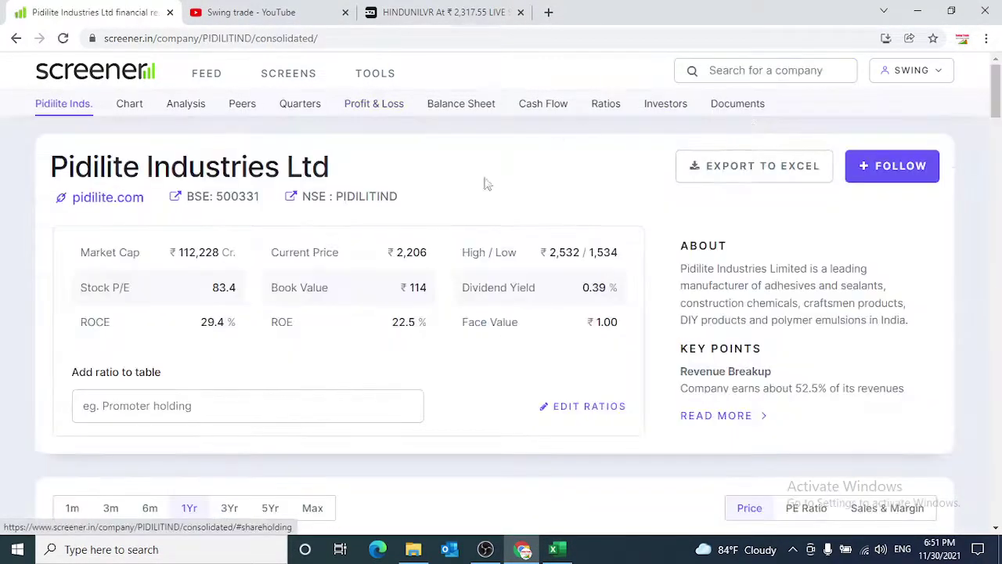
{"action": "left_click", "coordinate": [382, 103]}
{"action": "scroll", "coordinate": [636, 322], "scroll_direction": "down", "scroll_amount": 3}
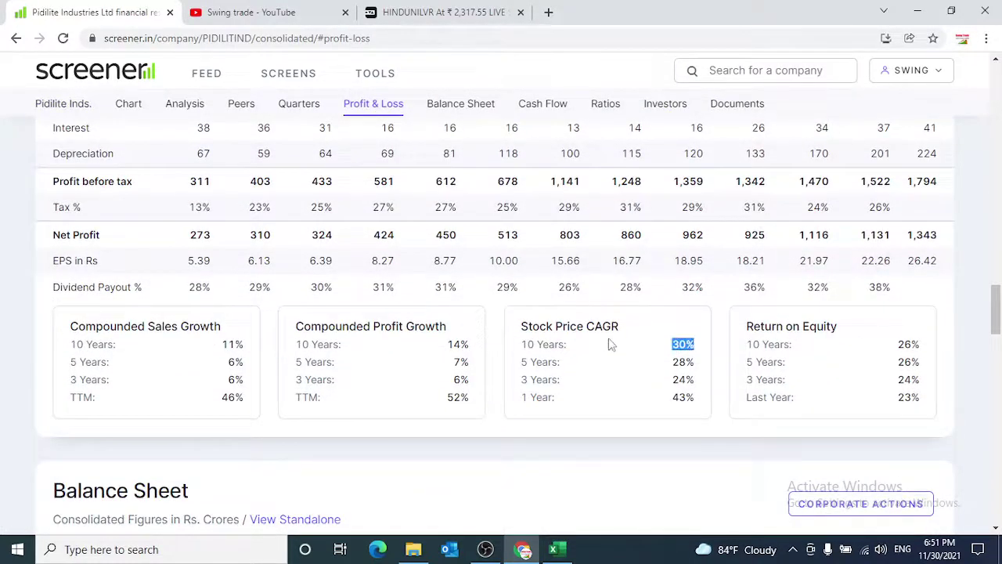
{"action": "left_click_drag", "start_coordinate": [624, 332], "coordinate": [526, 328]}
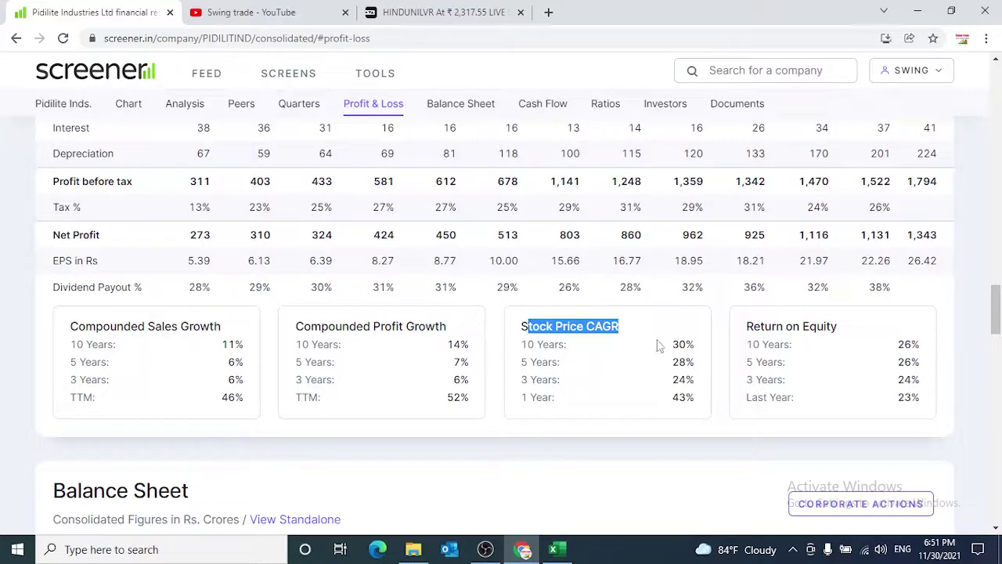
{"action": "left_click_drag", "start_coordinate": [671, 345], "coordinate": [684, 345]}
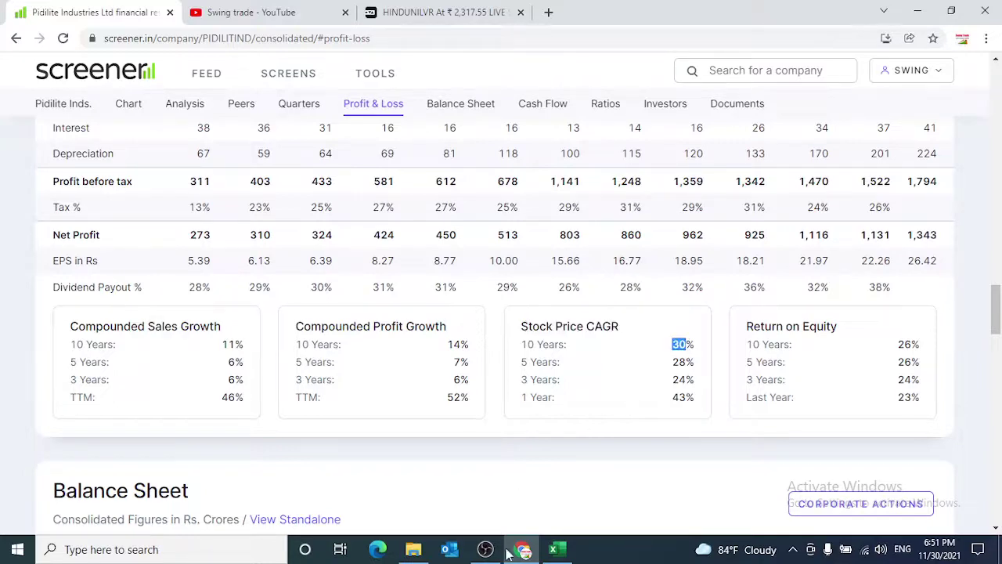
Switch to Excel and review the Pidilite row's 10Yrs CAGR, CMP and number of shares
{"action": "left_click", "coordinate": [557, 549]}
{"action": "left_click", "coordinate": [581, 285]}
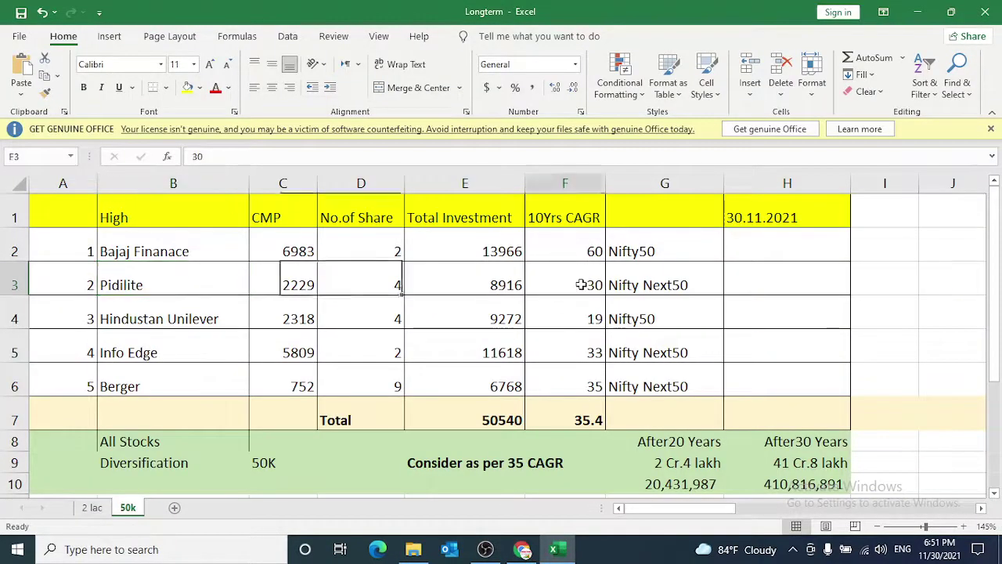
{"action": "key", "text": "Left"}
{"action": "key", "text": "Left"}
{"action": "key", "text": "Left"}
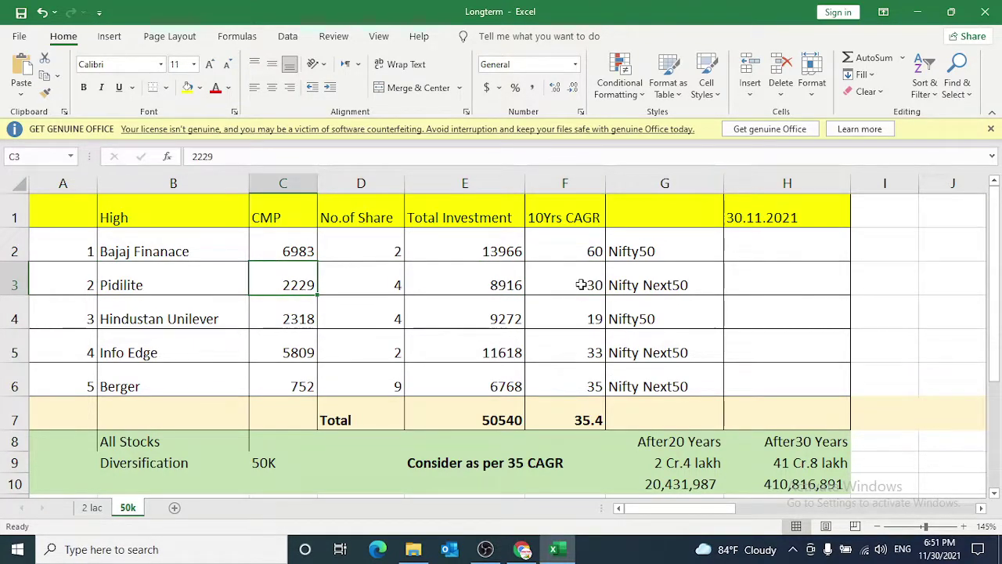
{"action": "key", "text": "Right"}
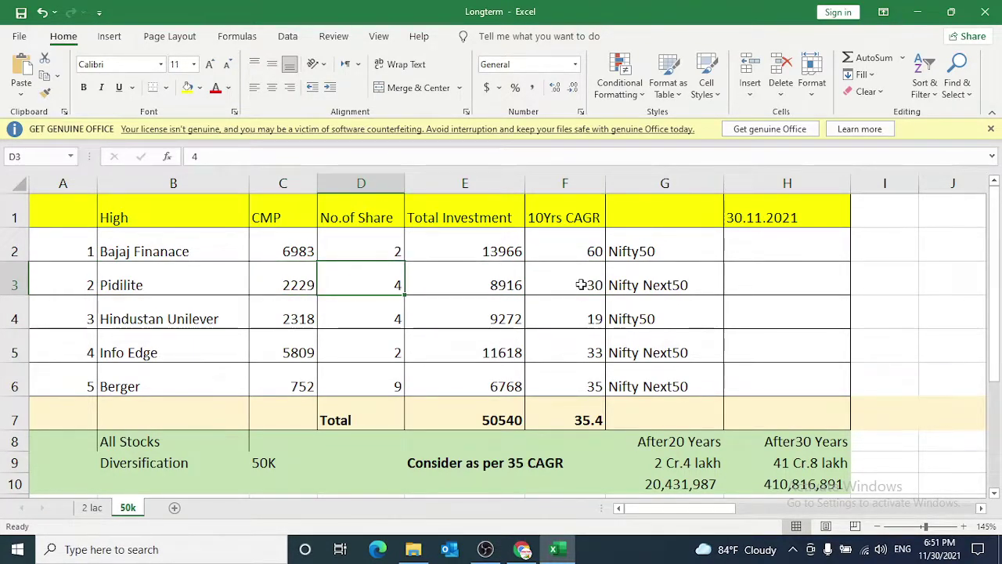
Review Pidilite's Total Investment, and the Hindustan Unilever row's CMP, number of shares, Total Investment formula and 10Yrs CAGR
{"action": "key", "text": "Right"}
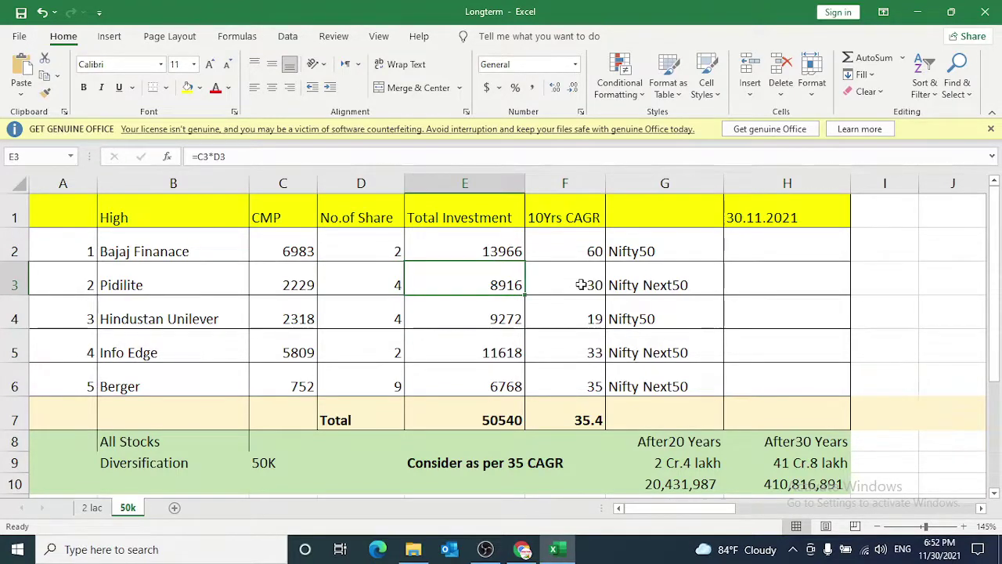
{"action": "left_click", "coordinate": [185, 321]}
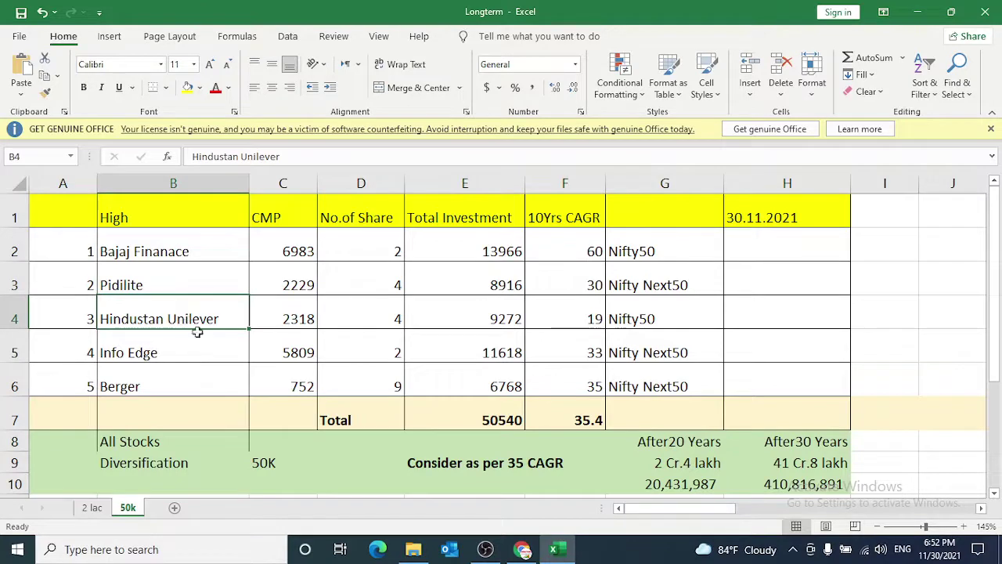
{"action": "left_click", "coordinate": [302, 328]}
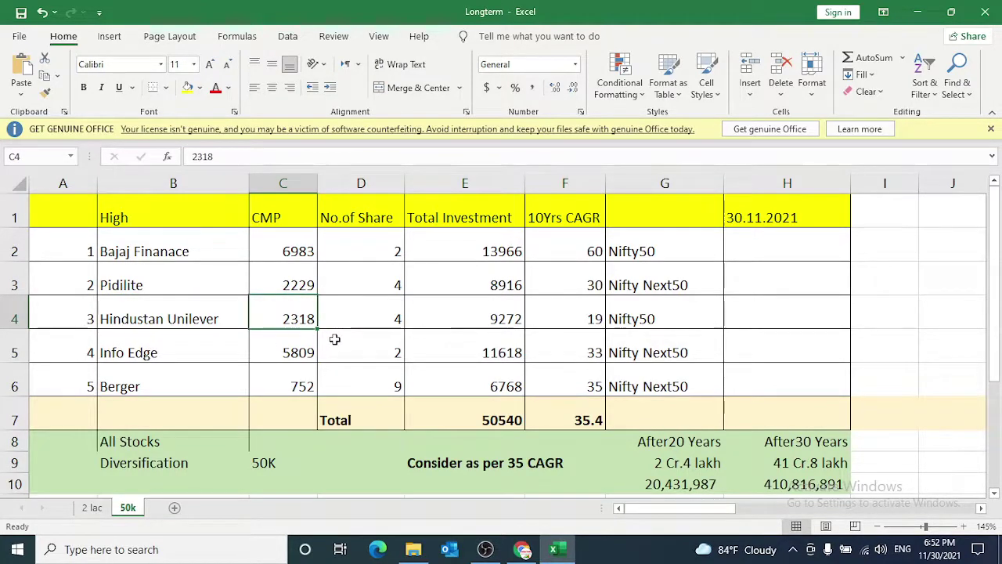
{"action": "key", "text": "Right"}
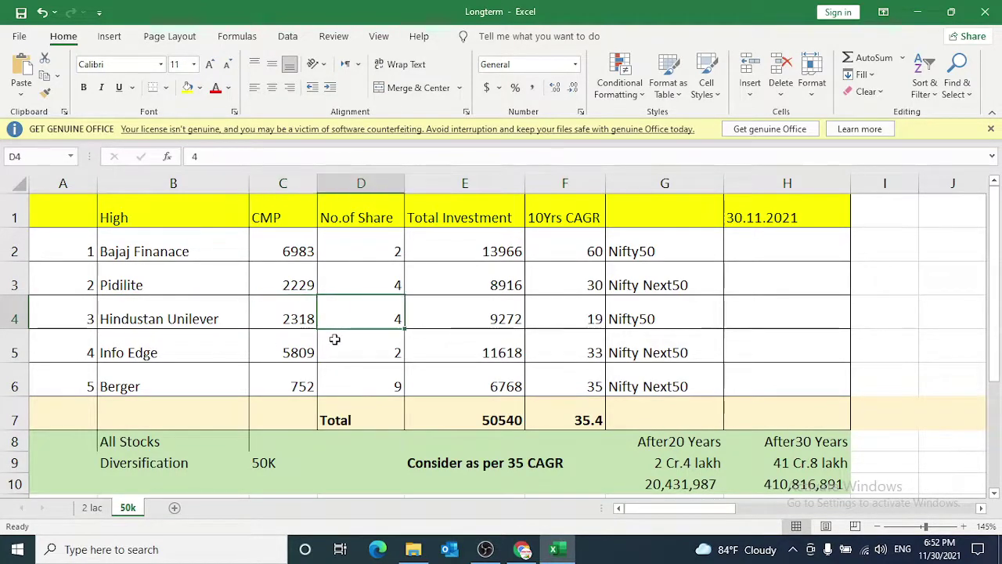
{"action": "left_click", "coordinate": [483, 317]}
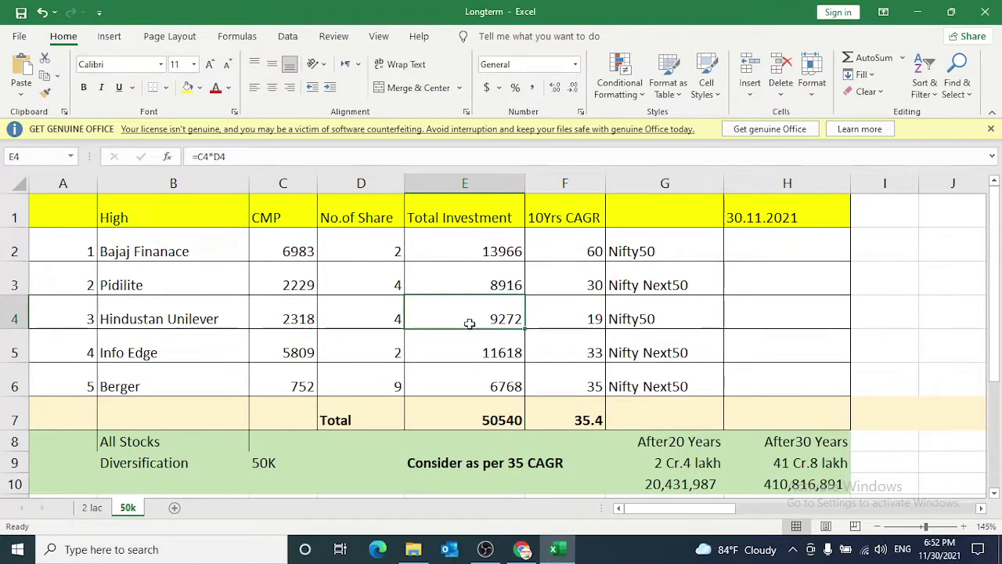
{"action": "double_click", "coordinate": [509, 319]}
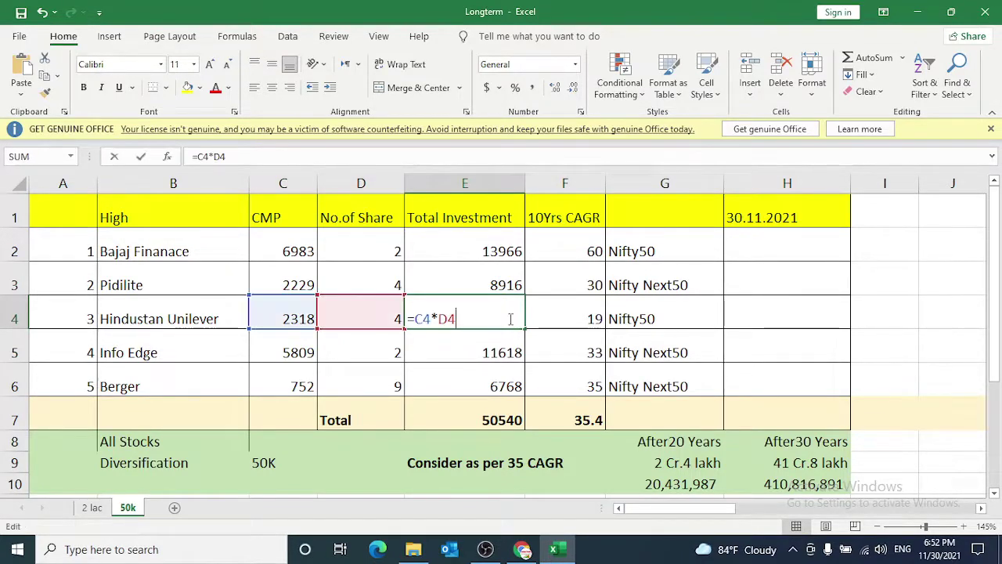
{"action": "key", "text": "Return"}
{"action": "left_click", "coordinate": [572, 319]}
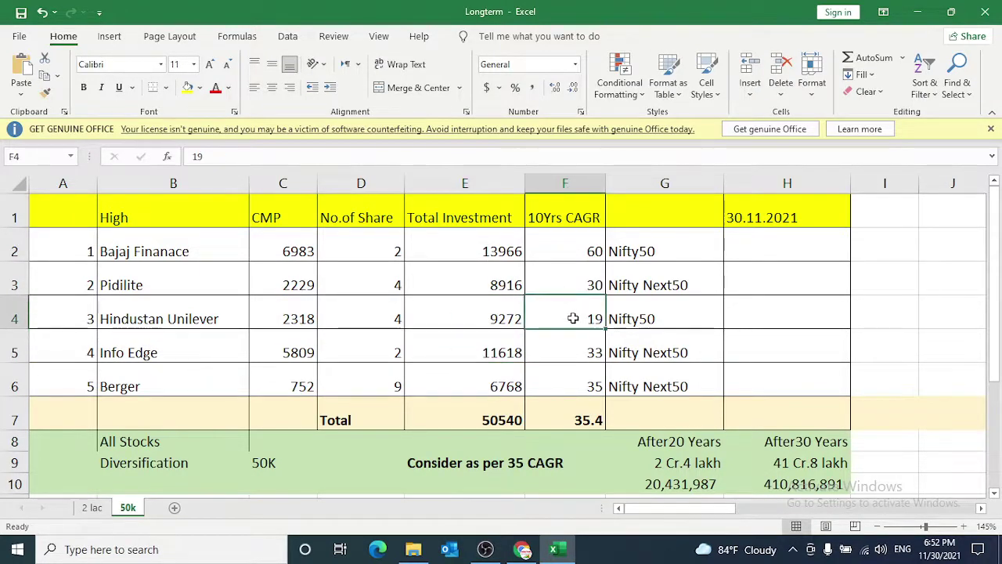
Switch to Screener in Chrome, open Hindustan Unilever Ltd and check its 10-year Stock Price CAGR under Profit & Loss
{"action": "left_click", "coordinate": [523, 549]}
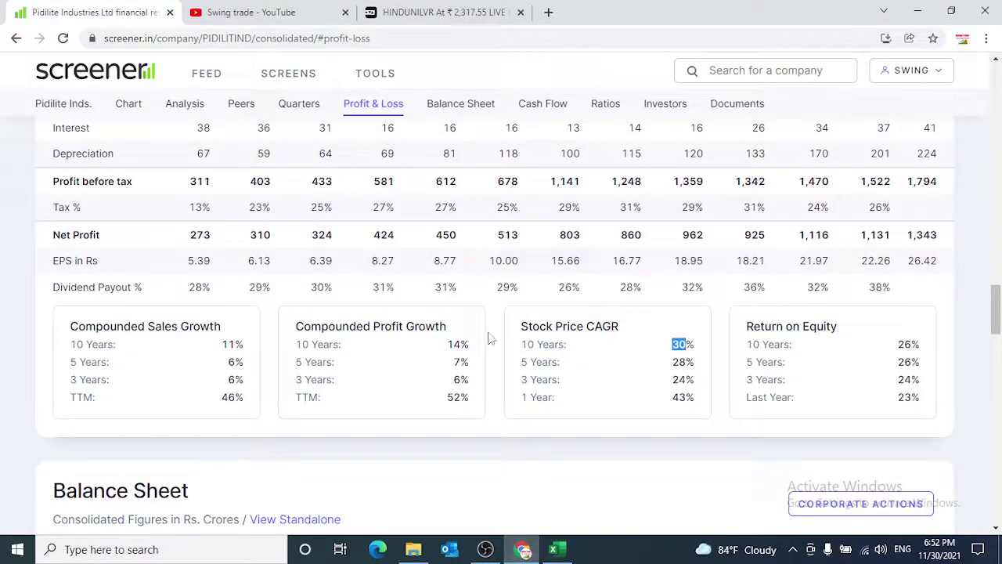
{"action": "left_click", "coordinate": [729, 71]}
{"action": "type", "text": "hindus"}
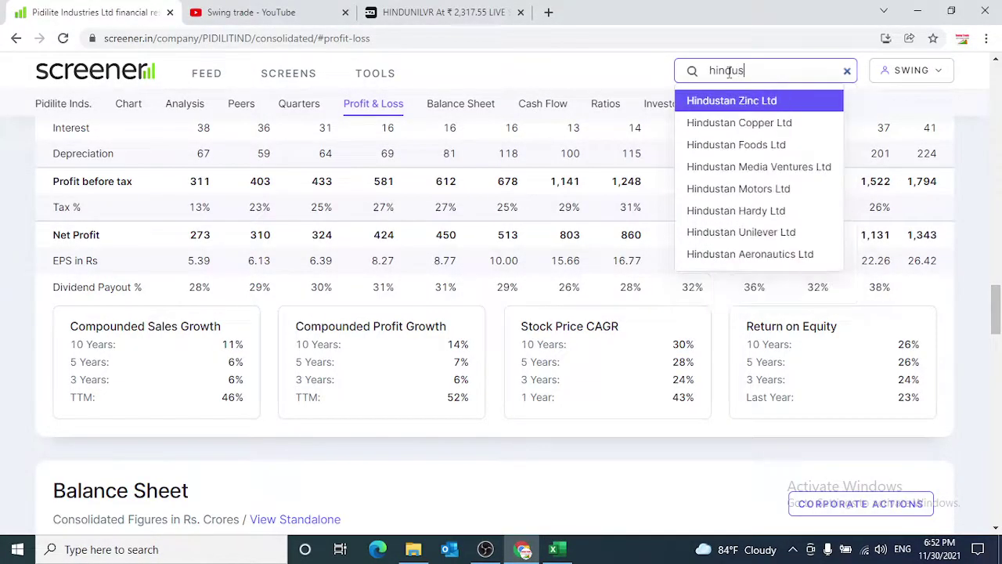
{"action": "key", "text": "BackSpace"}
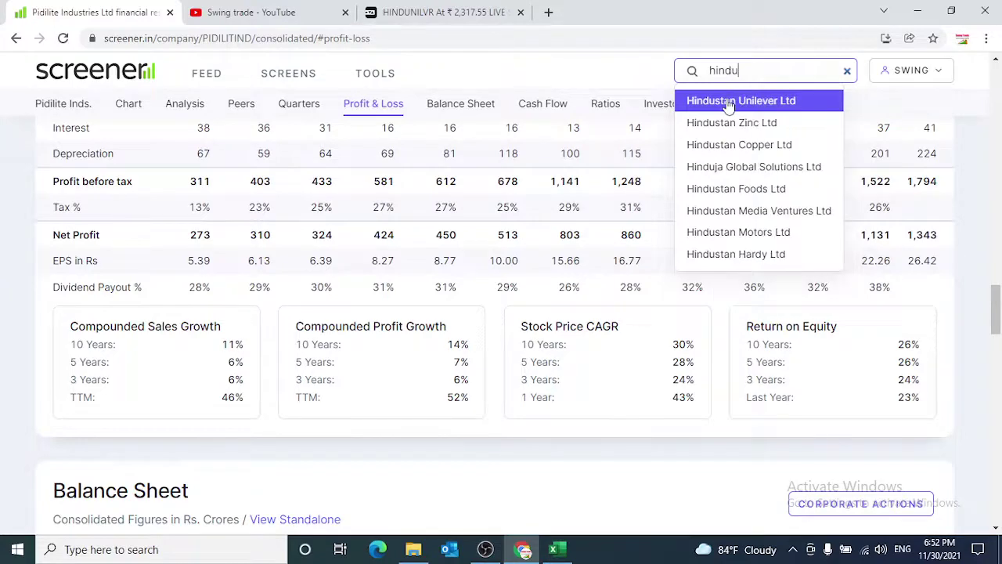
{"action": "left_click", "coordinate": [728, 102]}
{"action": "left_click", "coordinate": [400, 104]}
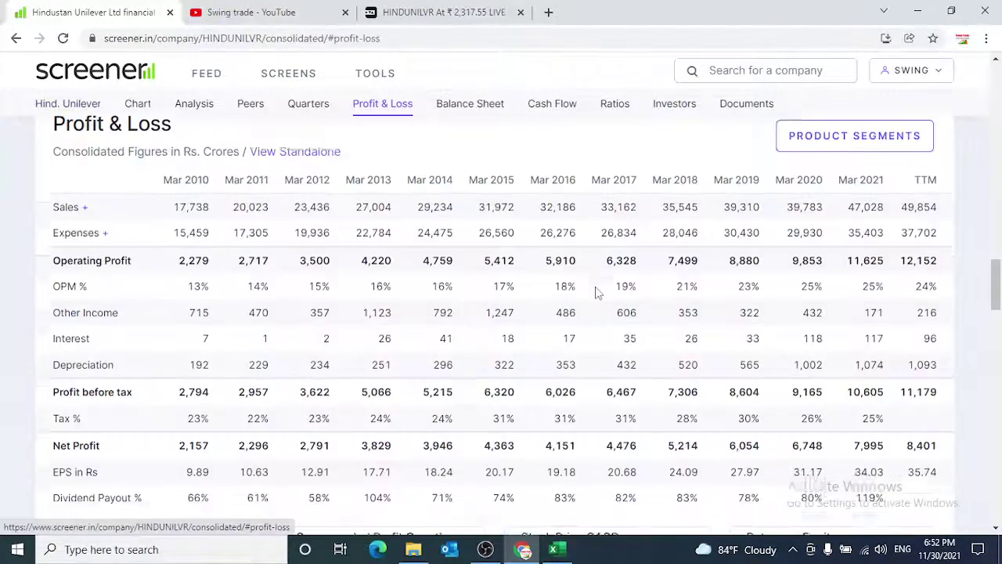
{"action": "scroll", "coordinate": [625, 441], "scroll_direction": "down", "scroll_amount": 2}
{"action": "left_click_drag", "start_coordinate": [670, 417], "coordinate": [692, 419]}
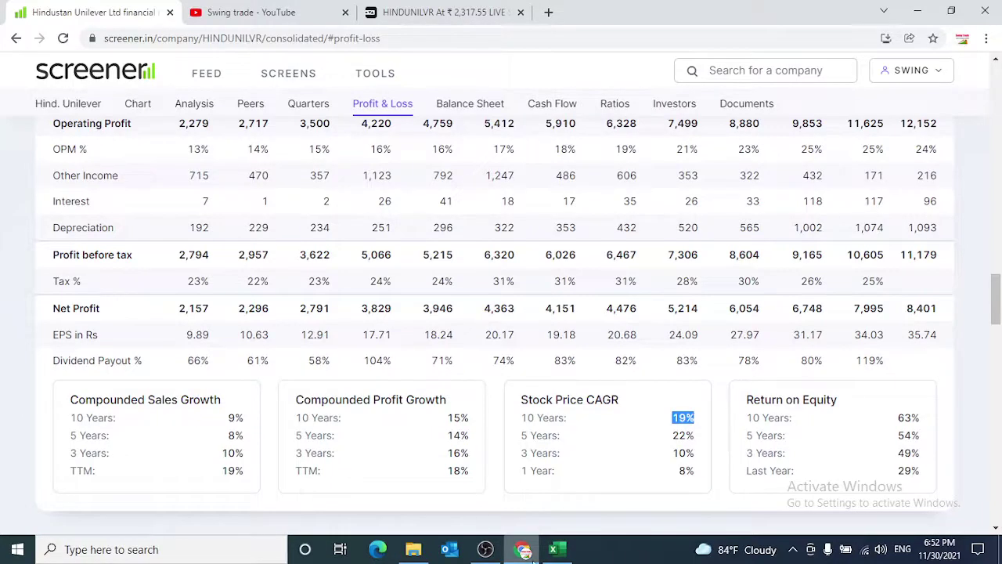
Switch back to the Longterm workbook in Excel and review the Info Edge row's CMP, number of shares, Total Investment and 10Yrs CAGR
{"action": "left_click", "coordinate": [556, 549]}
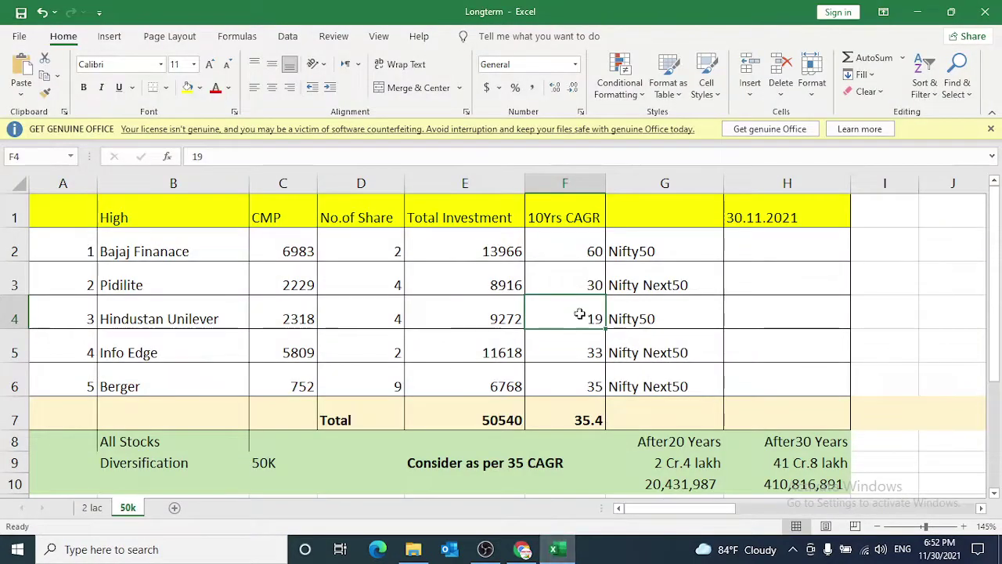
{"action": "left_click", "coordinate": [151, 349]}
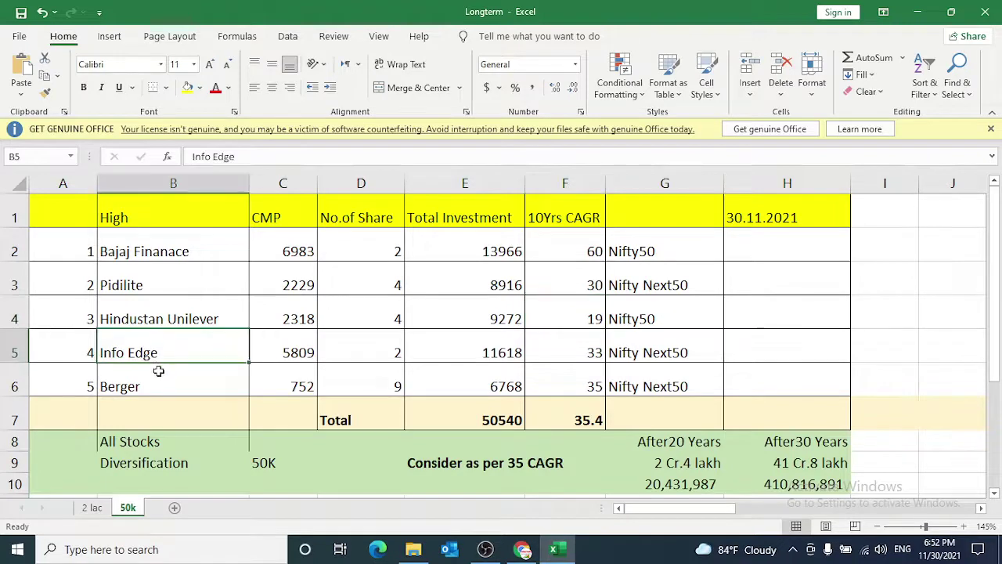
{"action": "key", "text": "Right"}
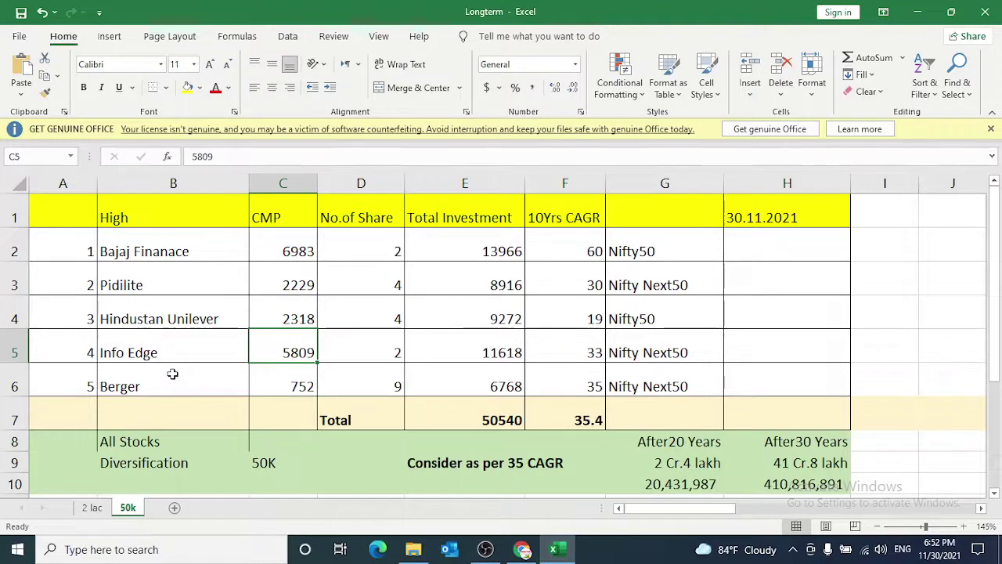
{"action": "key", "text": "Right"}
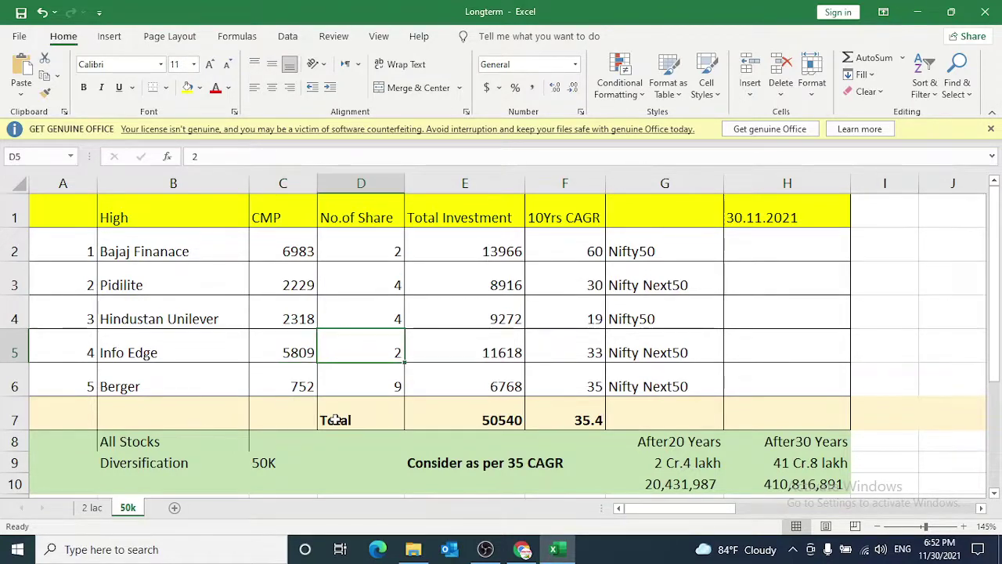
{"action": "key", "text": "Right"}
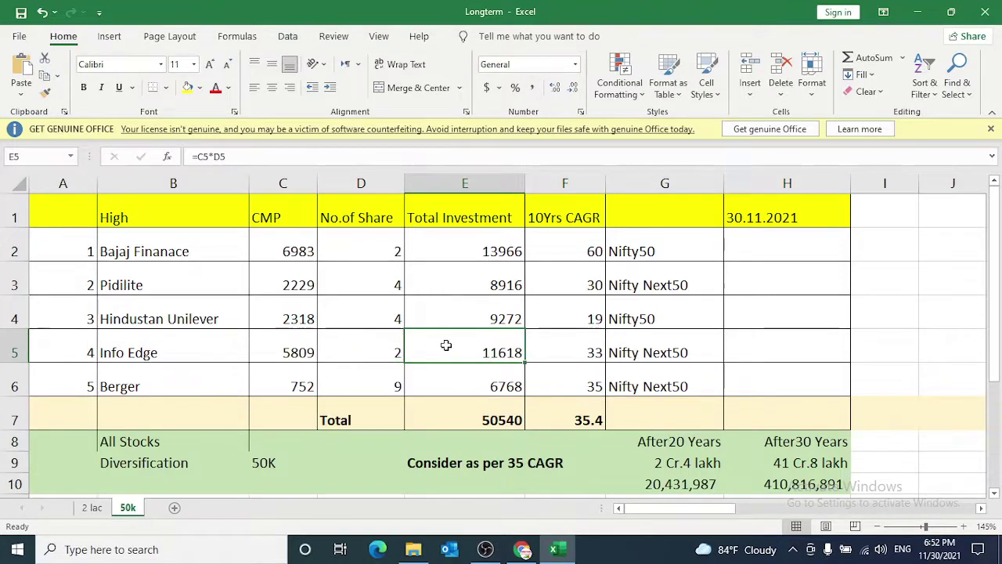
{"action": "left_click", "coordinate": [576, 352]}
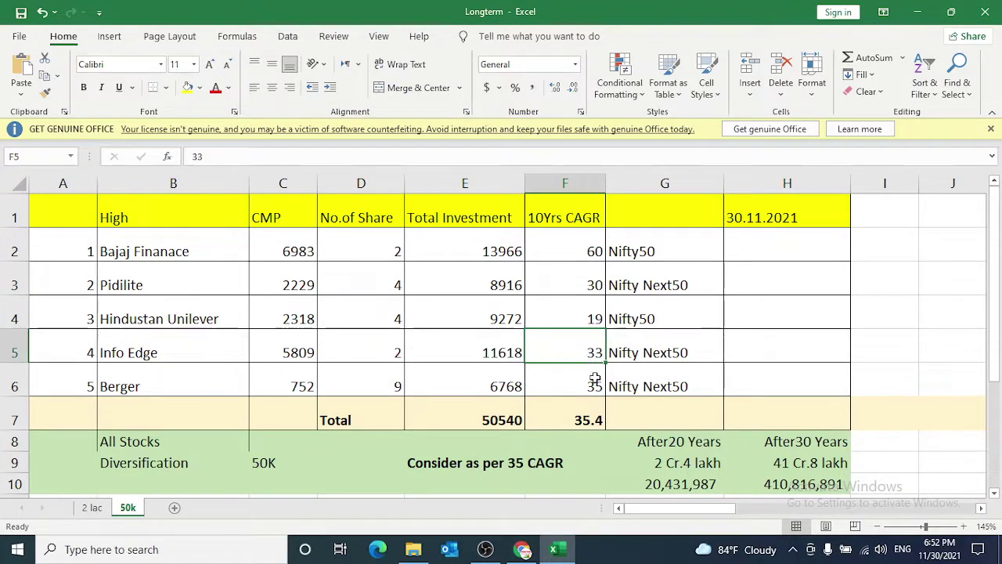
Switch to Screener in Chrome, find Info Edge (India) Ltd by searching "nauk", and check its 10-year Stock Price CAGR under Profit & Loss
{"action": "key", "text": "alt+Tab"}
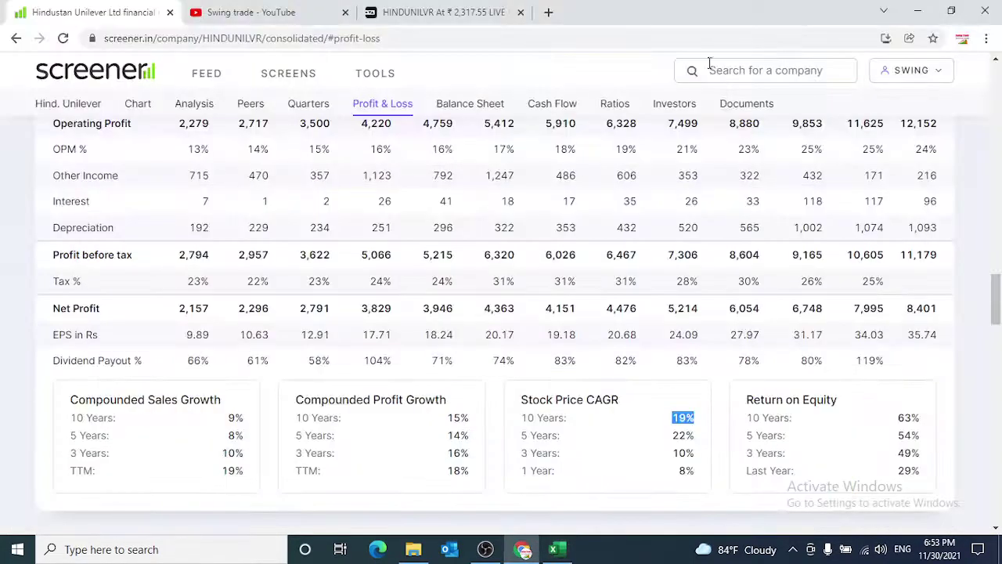
{"action": "left_click", "coordinate": [726, 71]}
{"action": "type", "text": "nauk"}
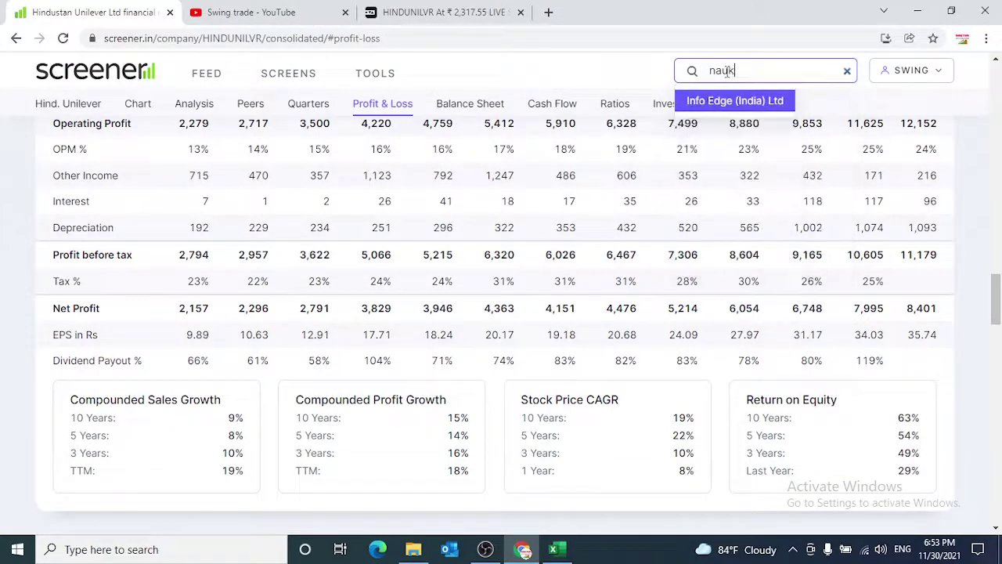
{"action": "left_click", "coordinate": [725, 96]}
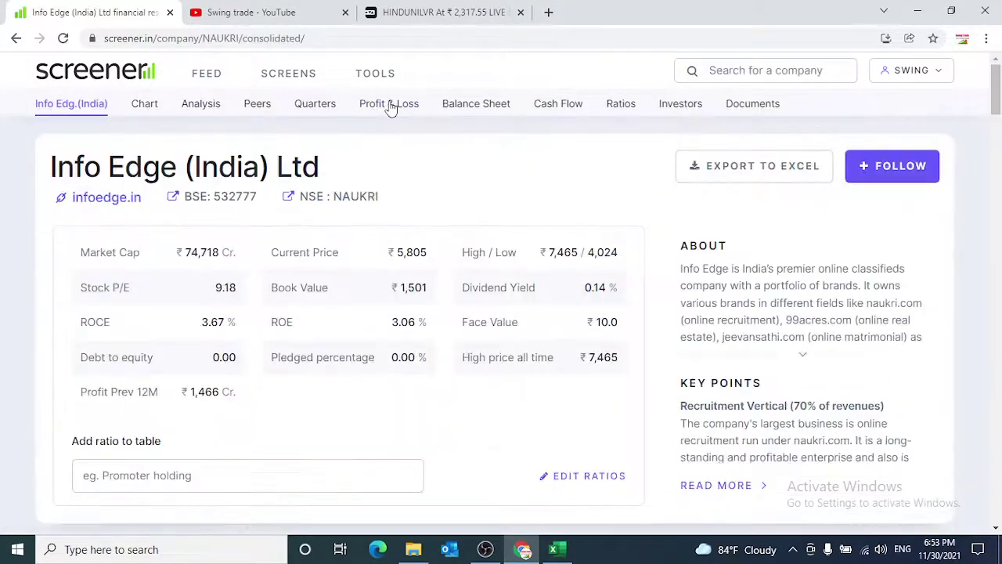
{"action": "left_click", "coordinate": [395, 103]}
{"action": "scroll", "coordinate": [647, 334], "scroll_direction": "down", "scroll_amount": 3}
{"action": "left_click_drag", "start_coordinate": [668, 346], "coordinate": [688, 343]}
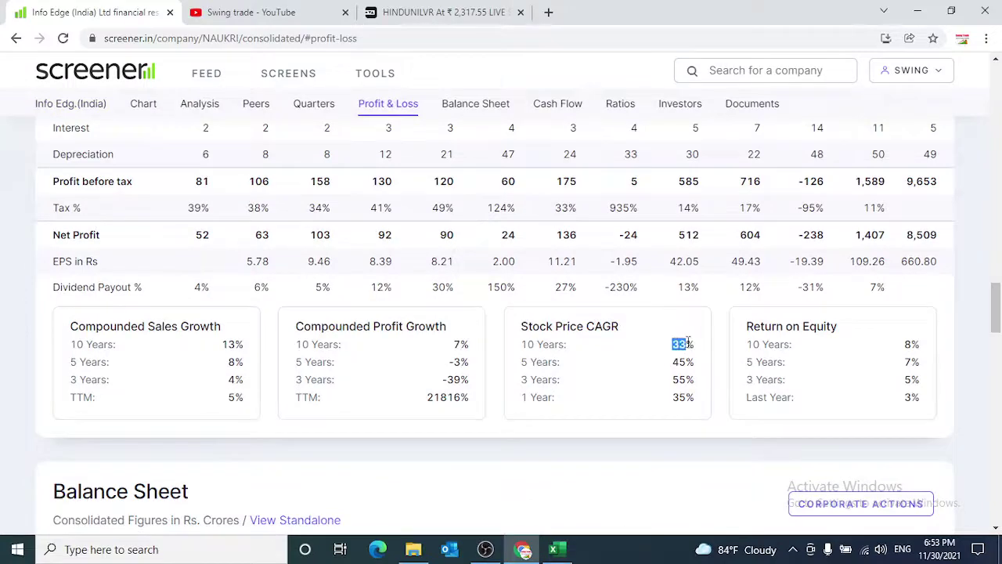
Switch to Excel and review the Berger row's CMP, number of shares, Total Investment formula and 10Yrs CAGR
{"action": "key", "text": "alt+Tab"}
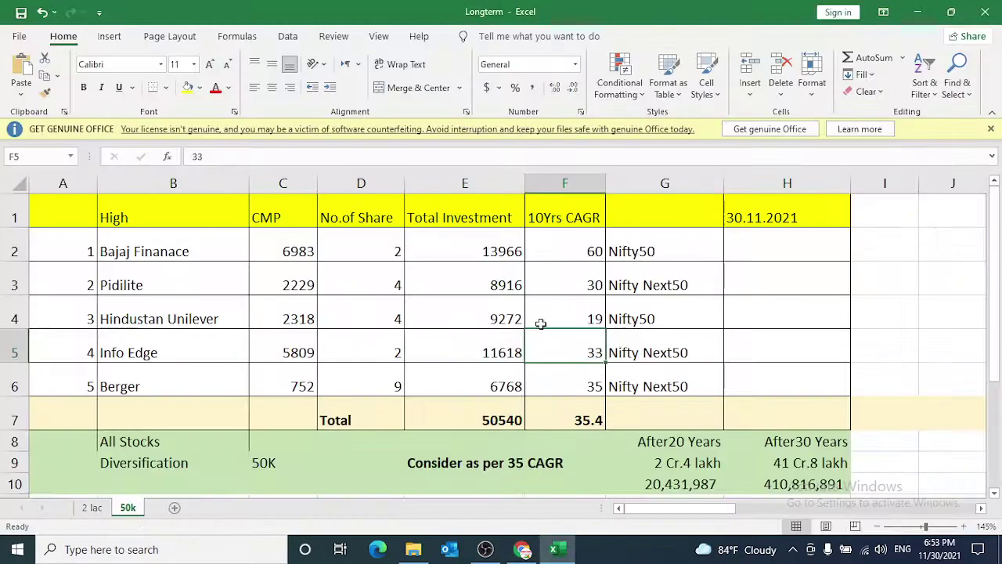
{"action": "left_click", "coordinate": [178, 384]}
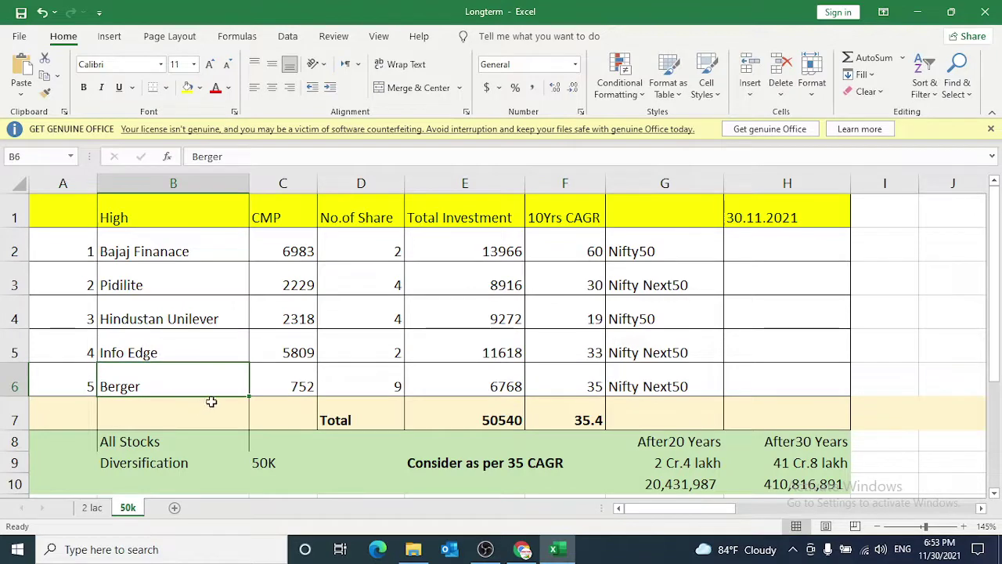
{"action": "key", "text": "Right"}
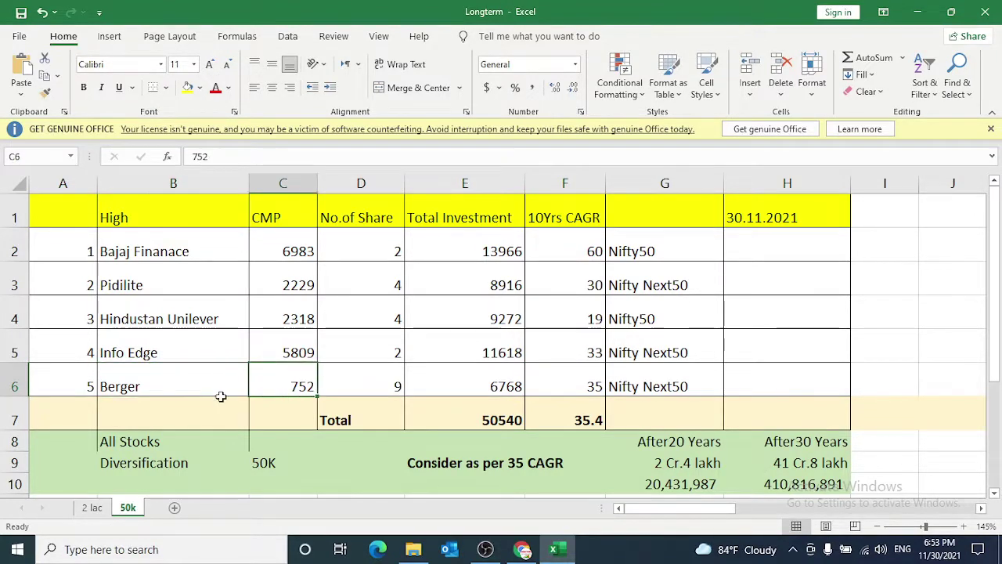
{"action": "left_click", "coordinate": [358, 387]}
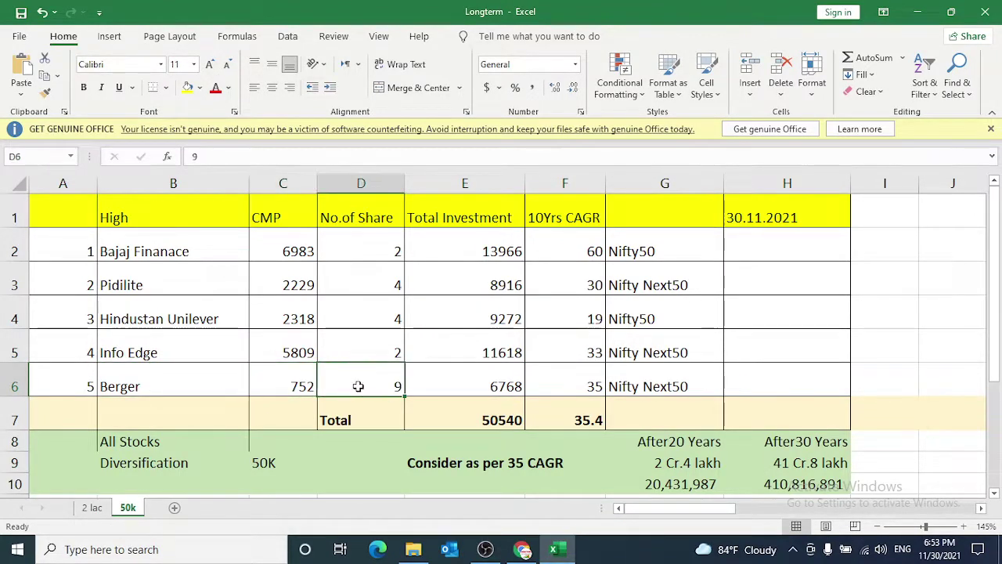
{"action": "left_click", "coordinate": [503, 383]}
{"action": "double_click", "coordinate": [501, 382]}
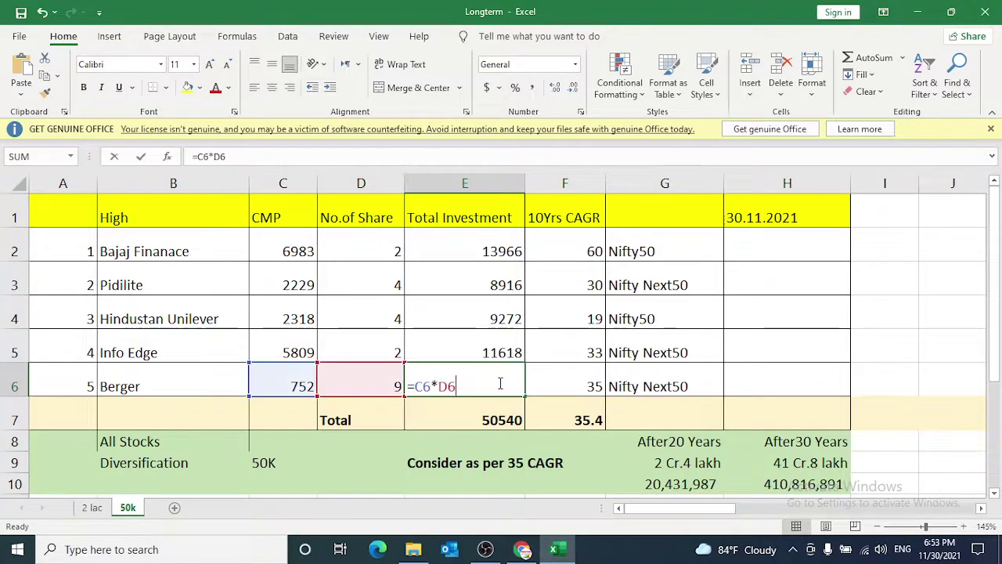
{"action": "key", "text": "Return"}
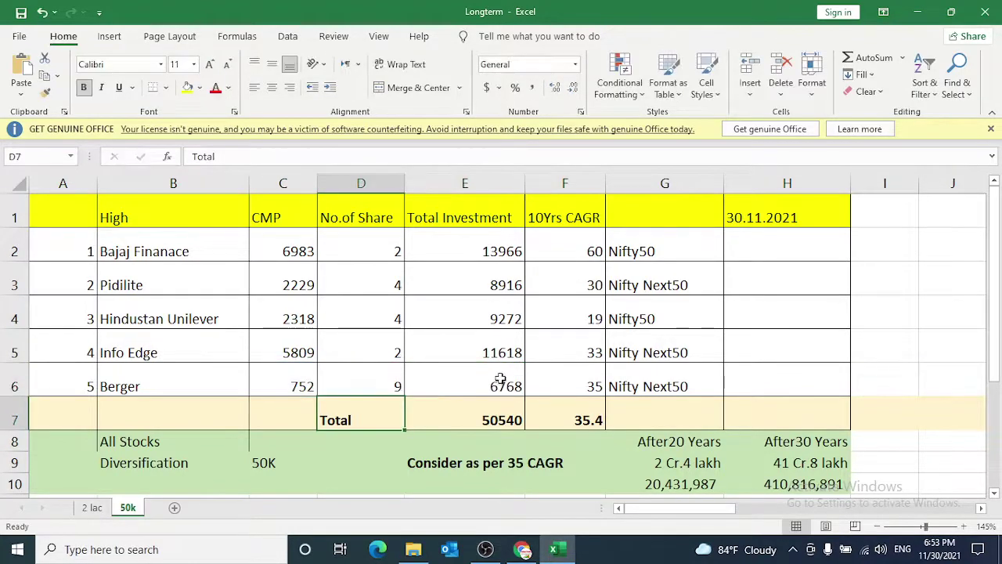
{"action": "left_click", "coordinate": [561, 386]}
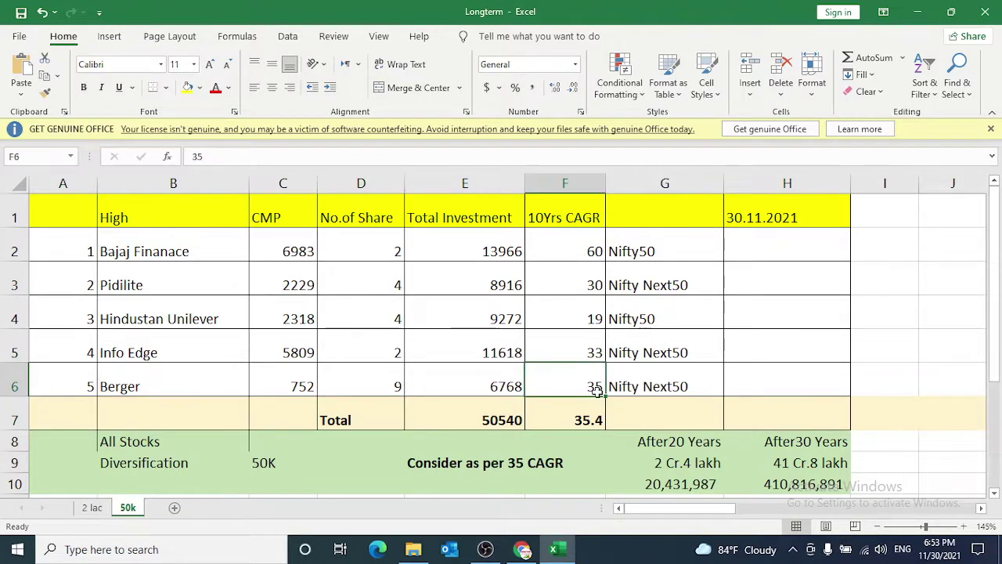
Check the 10-year Stock Price CAGR of Berger Paints India Ltd on Screener in Chrome, and return to the Excel sheet
{"action": "key", "text": "alt+Tab"}
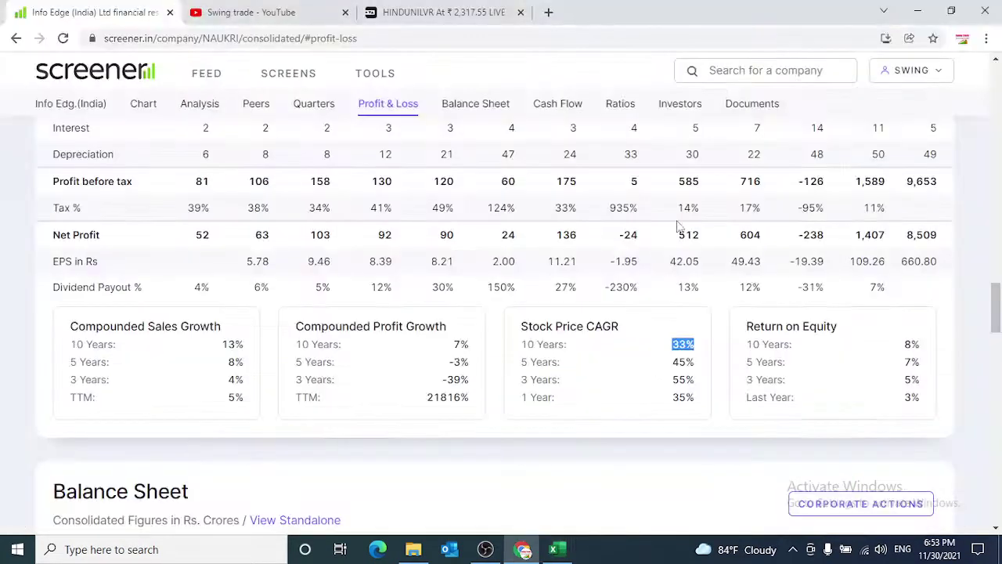
{"action": "left_click", "coordinate": [724, 73]}
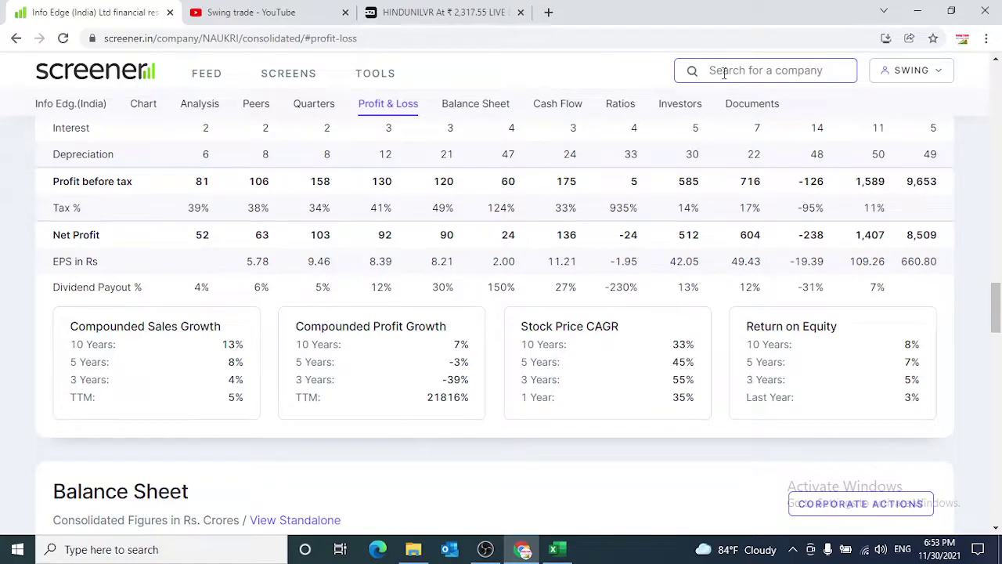
{"action": "type", "text": "berg"}
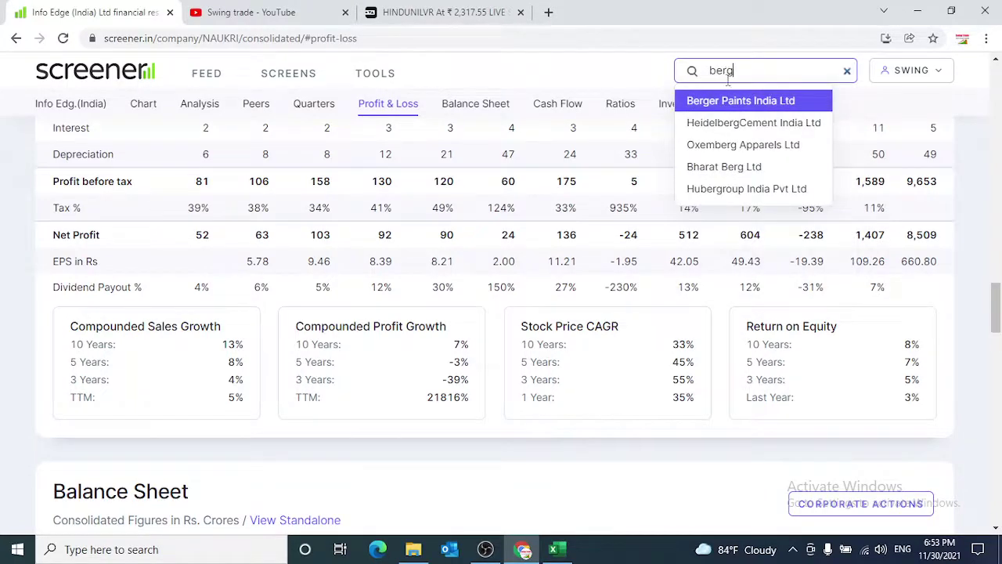
{"action": "left_click", "coordinate": [729, 101]}
{"action": "left_click", "coordinate": [387, 109]}
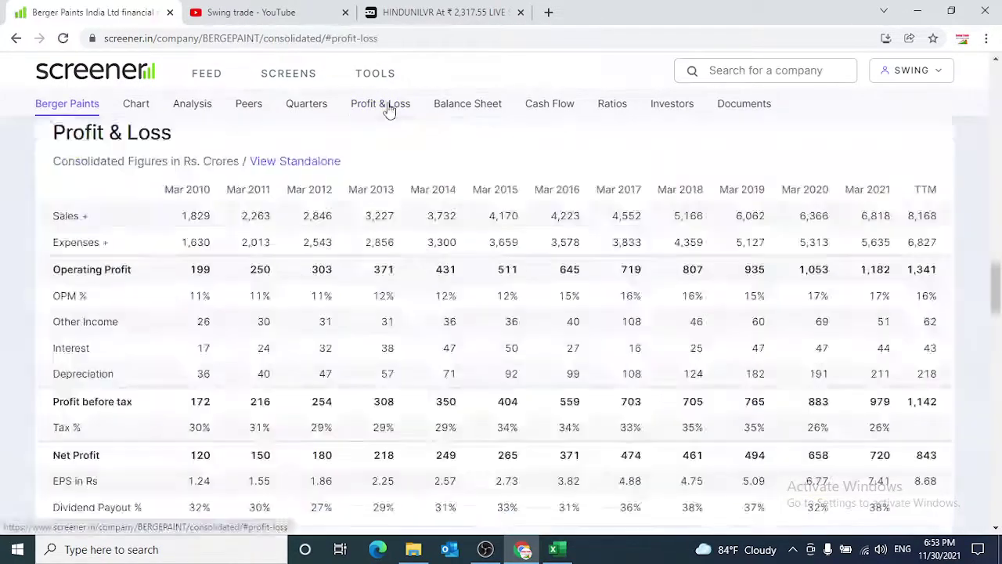
{"action": "scroll", "coordinate": [387, 108], "scroll_direction": "down", "scroll_amount": 3}
{"action": "left_click_drag", "start_coordinate": [672, 345], "coordinate": [694, 349]}
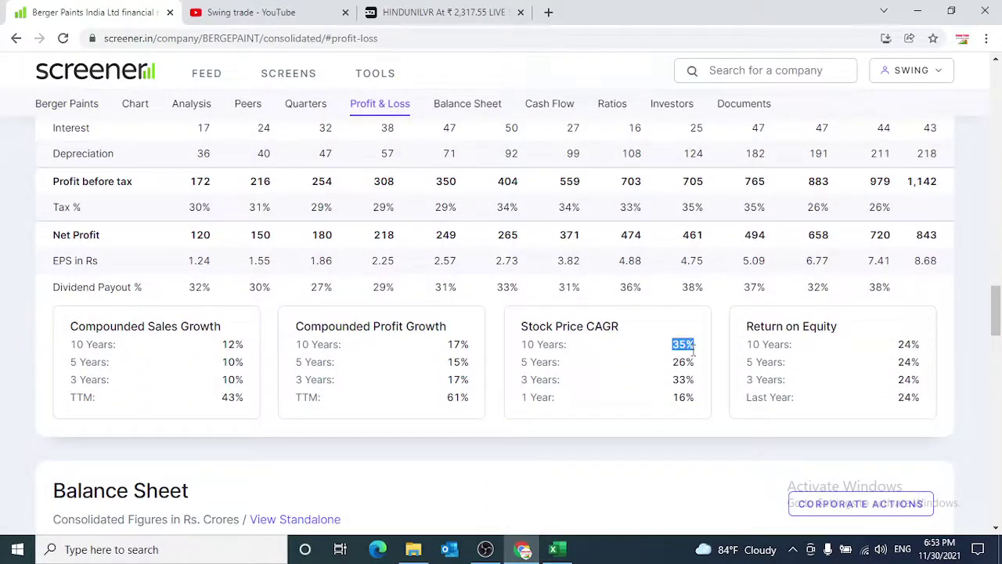
{"action": "key", "text": "alt+Tab"}
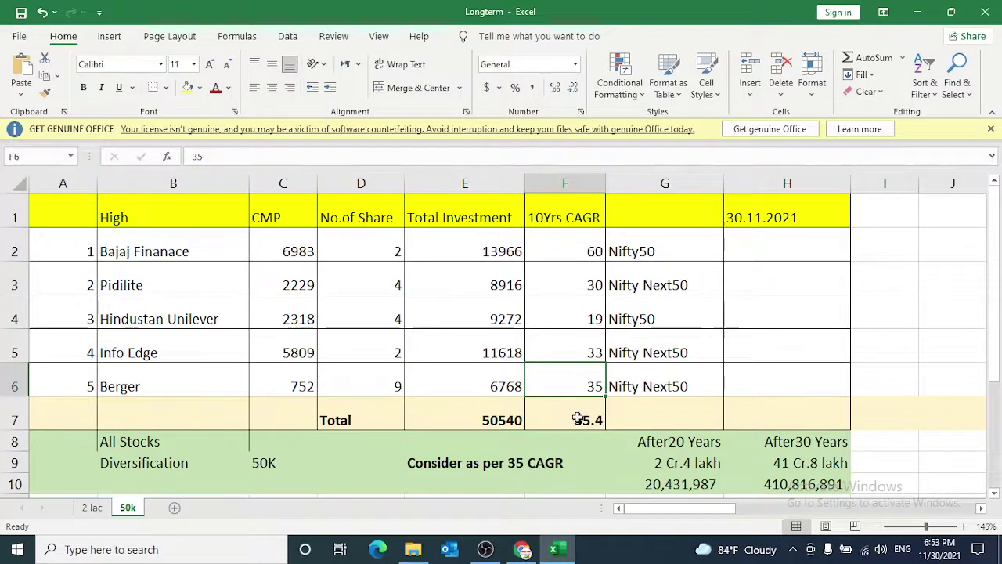
Review the AVERAGE formula under the 10Yrs CAGR column and the 35 CAGR and 50K notes beneath the table
{"action": "double_click", "coordinate": [580, 418]}
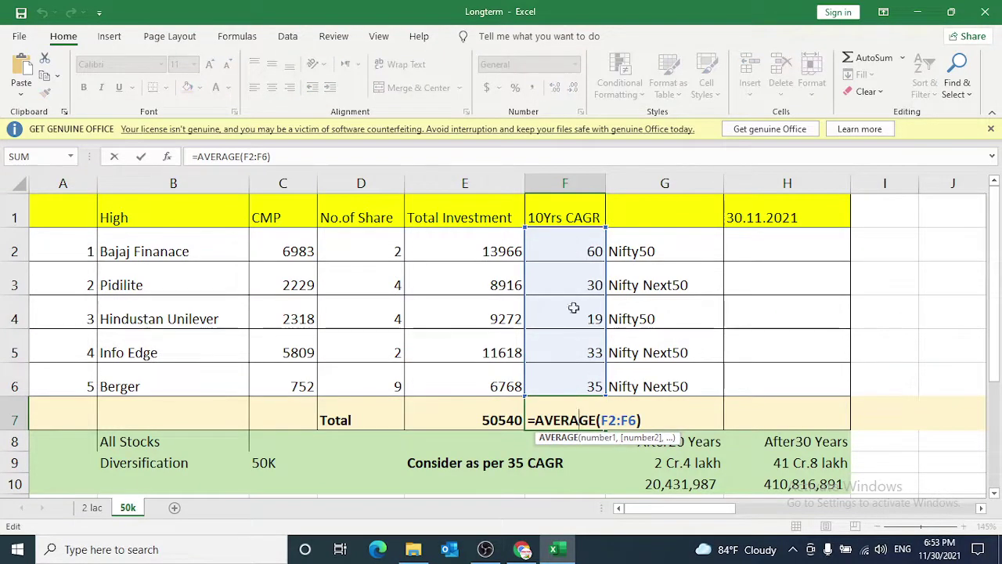
{"action": "key", "text": "Return"}
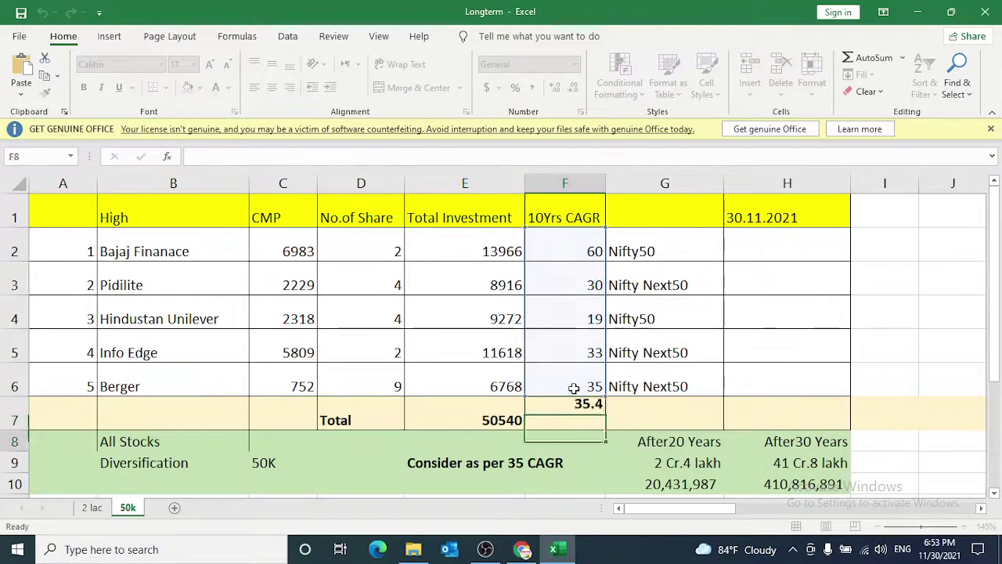
{"action": "left_click", "coordinate": [586, 415]}
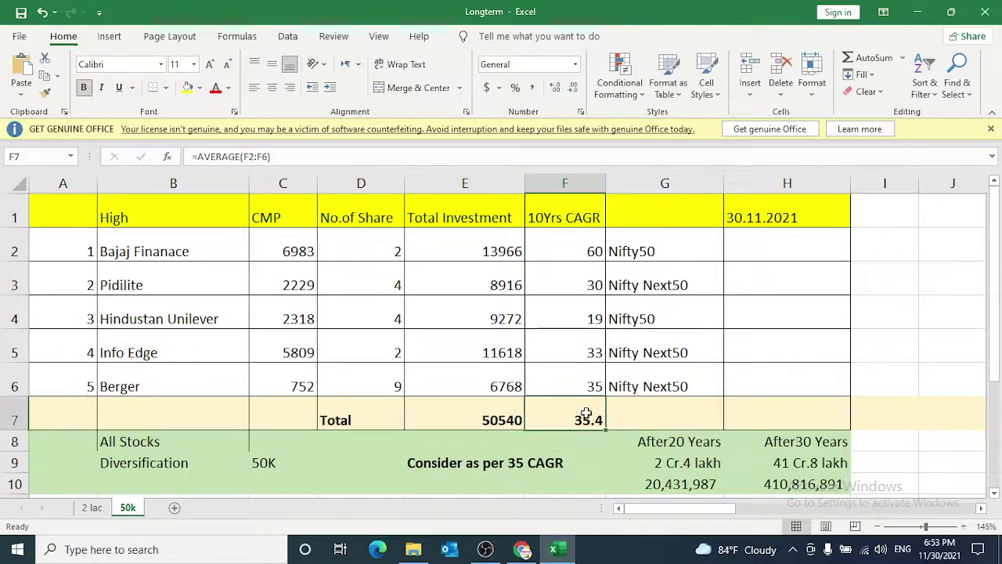
{"action": "scroll", "coordinate": [580, 411], "scroll_direction": "down", "scroll_amount": 1}
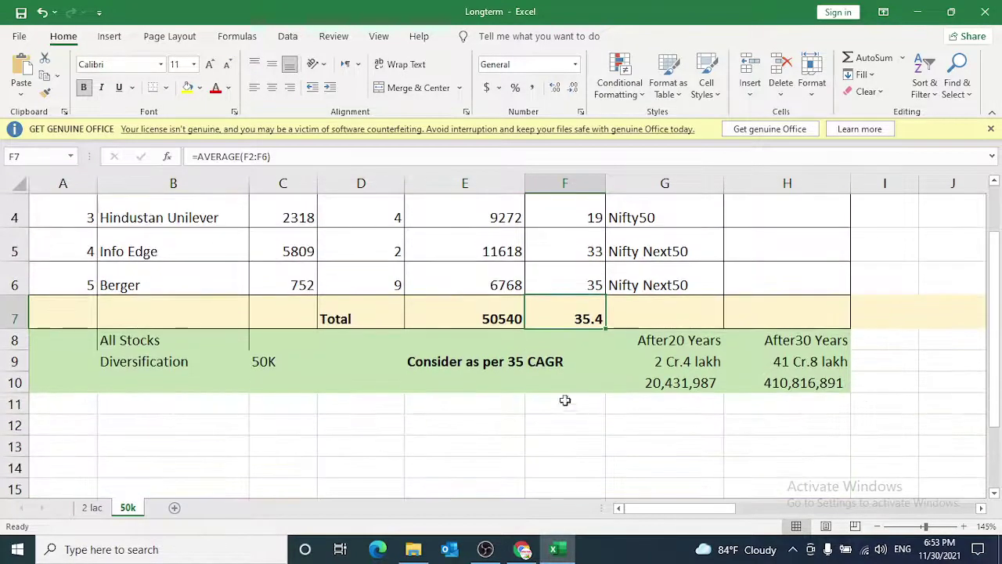
{"action": "left_click", "coordinate": [440, 362]}
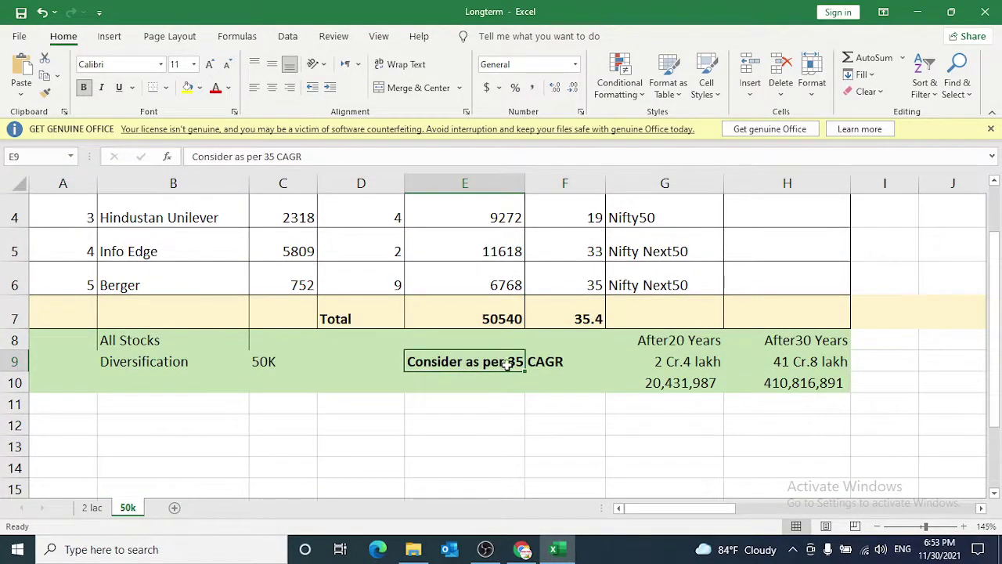
{"action": "left_click", "coordinate": [261, 358]}
Inspect the SUM formula in the Total row of the Total Investment column and the 35 CAGR assumption note
{"action": "double_click", "coordinate": [483, 320]}
{"action": "scroll", "coordinate": [486, 318], "scroll_direction": "up", "scroll_amount": 1}
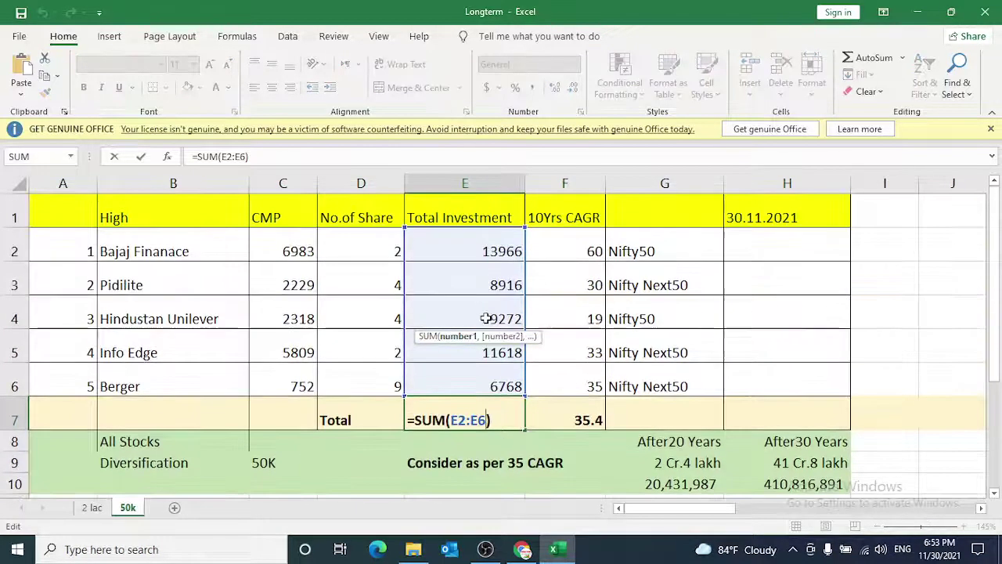
{"action": "key", "text": "Return"}
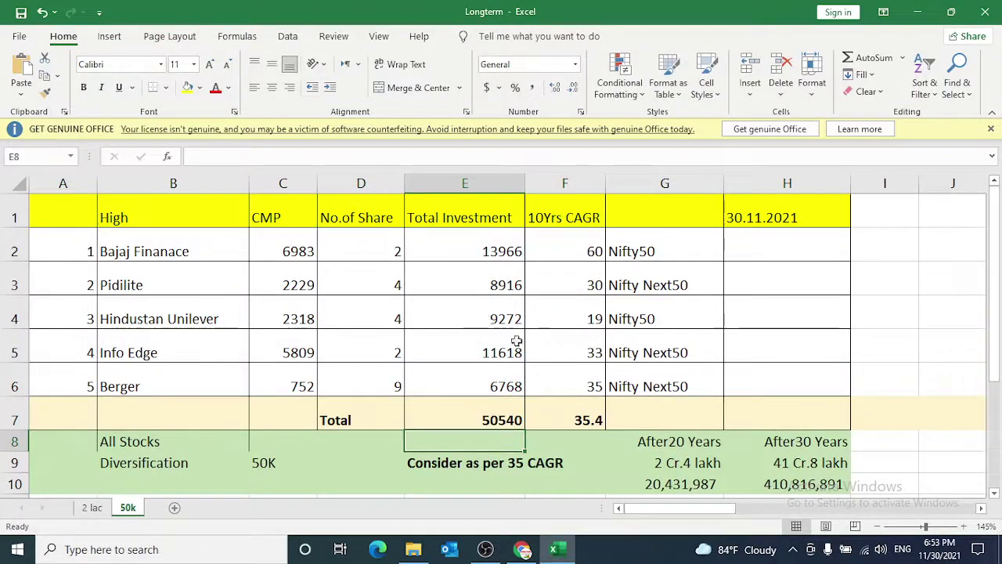
{"action": "left_click", "coordinate": [505, 421]}
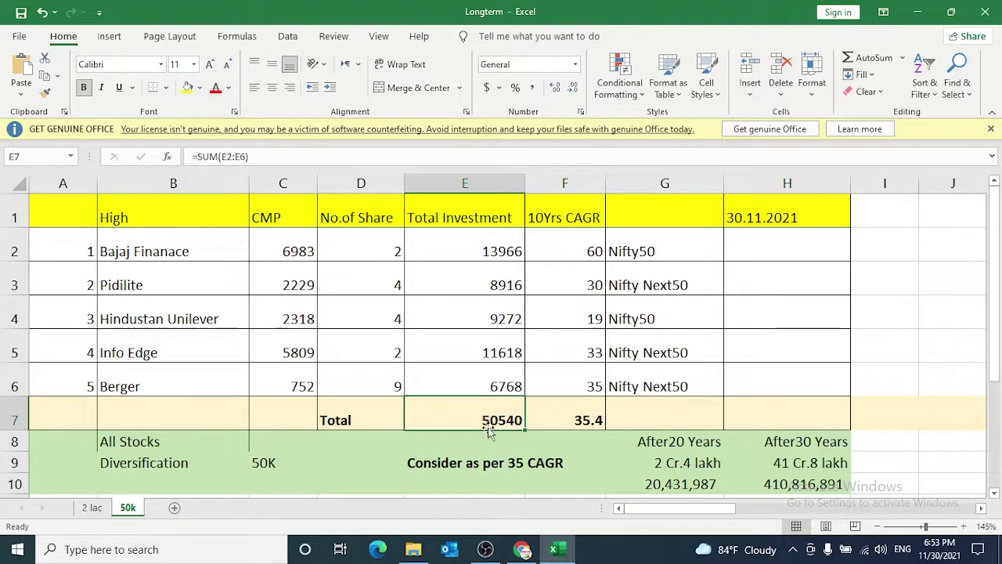
{"action": "left_click", "coordinate": [438, 463]}
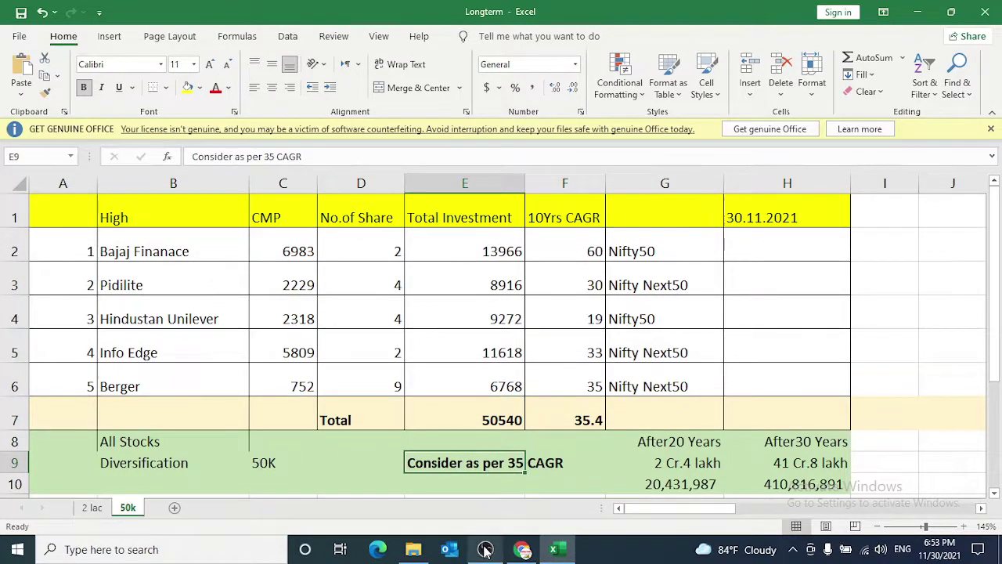
{"action": "left_click", "coordinate": [664, 374]}
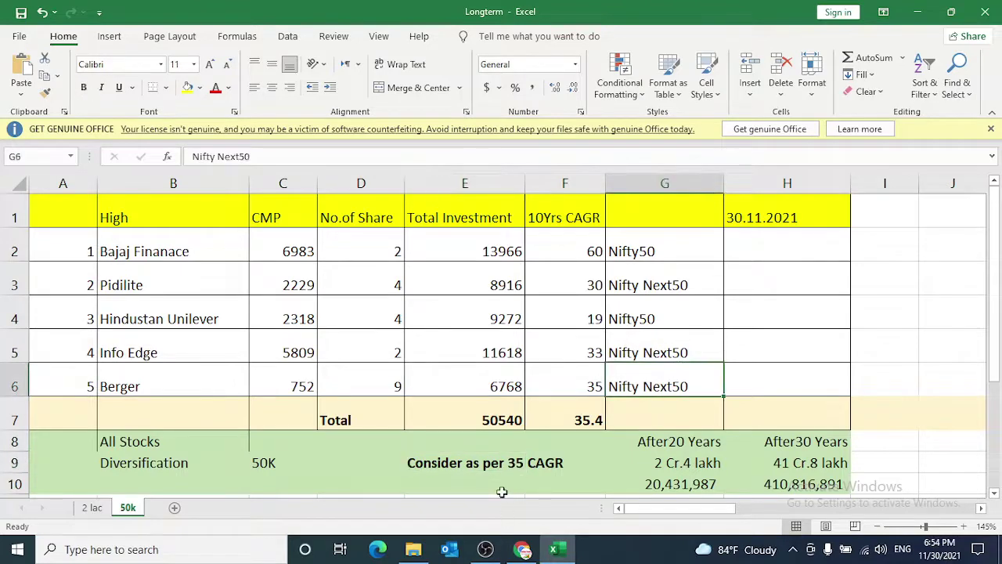
{"action": "left_click", "coordinate": [485, 549]}
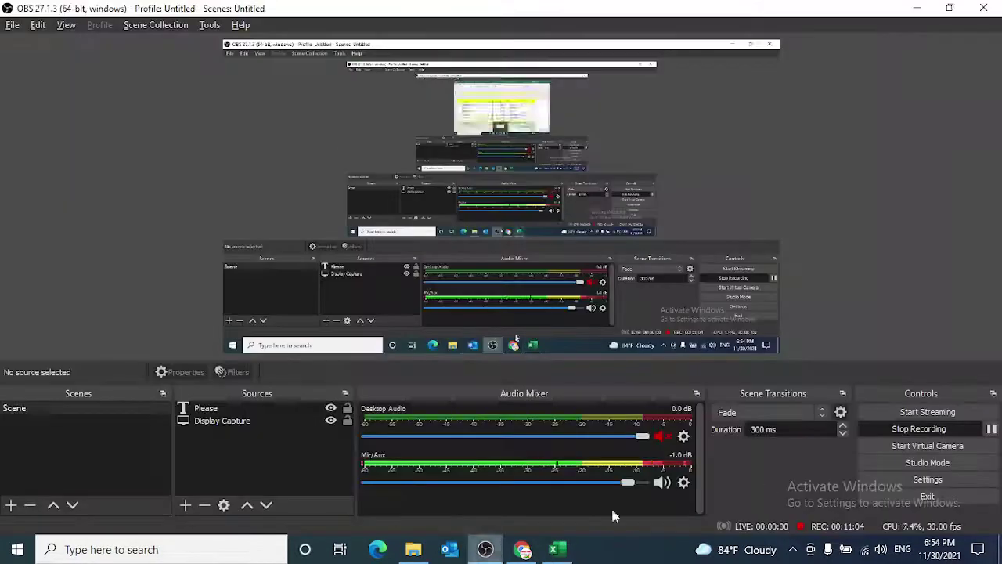
{"action": "left_click", "coordinate": [991, 430]}
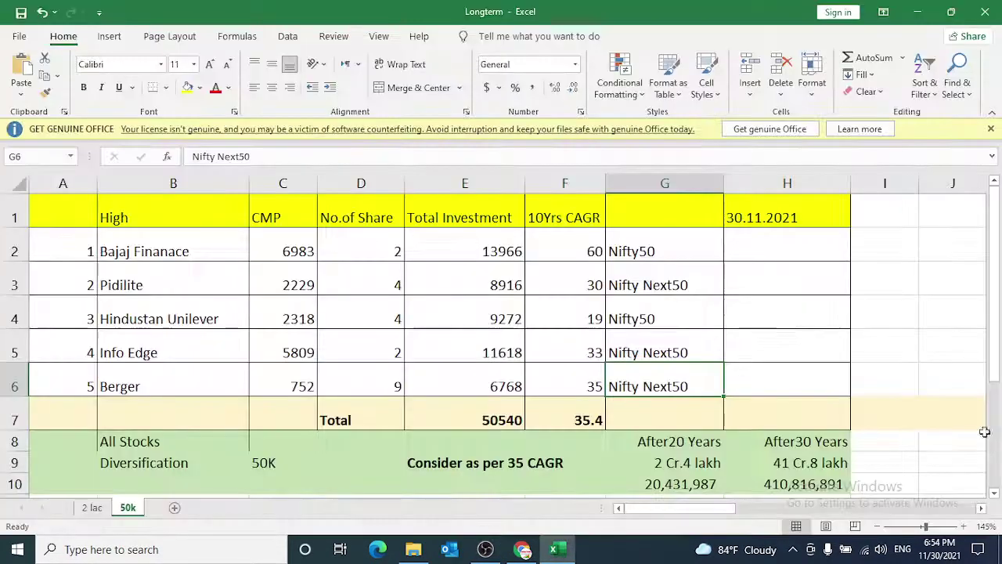
{"action": "left_click", "coordinate": [486, 549]}
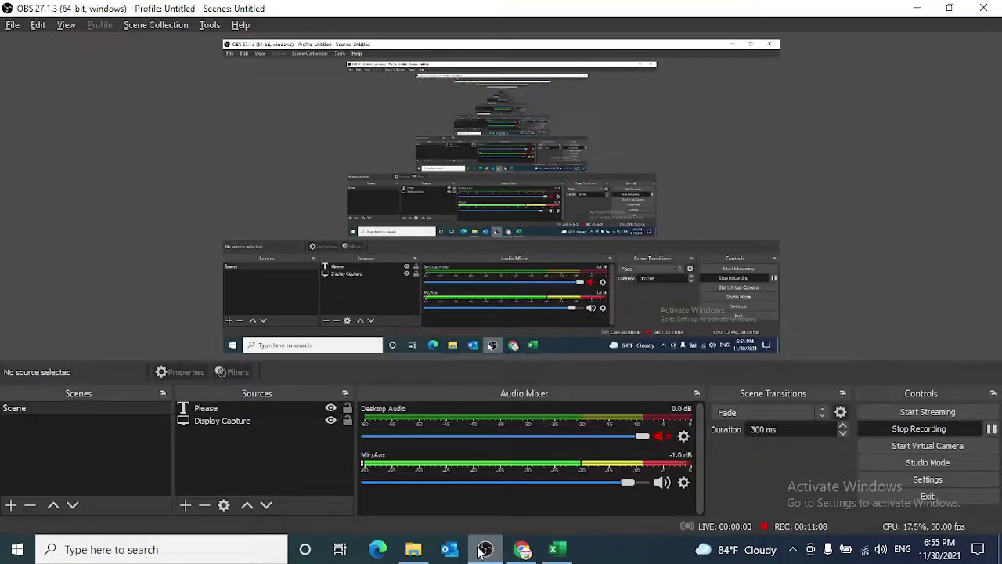
{"action": "left_click", "coordinate": [486, 549]}
{"action": "left_click", "coordinate": [486, 549]}
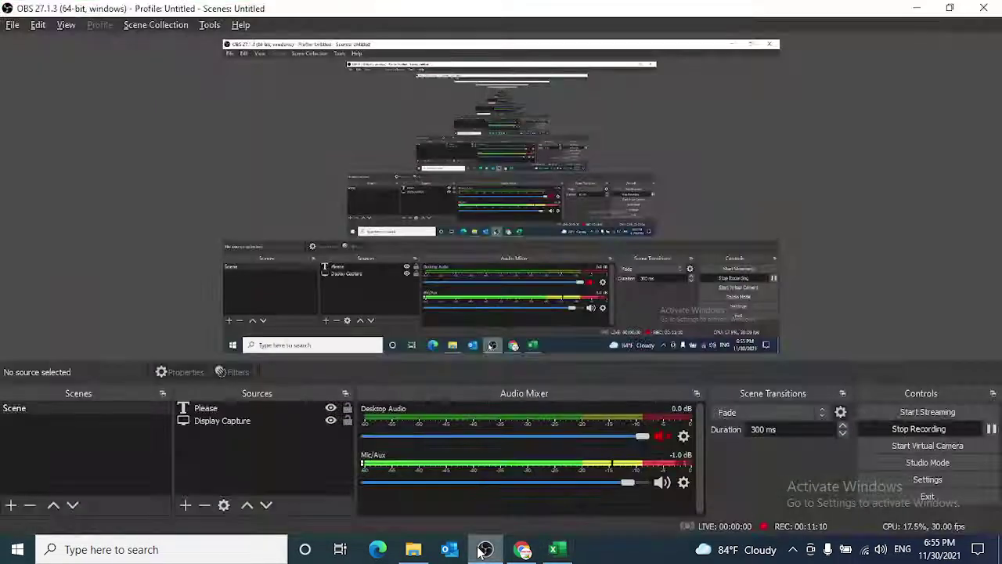
{"action": "left_click", "coordinate": [485, 549]}
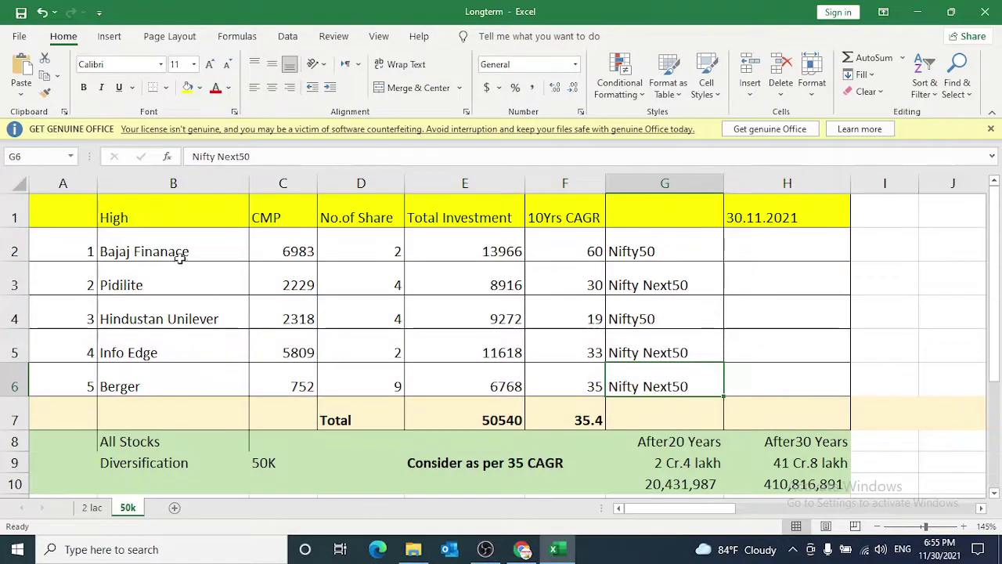
Recheck the Total row's formulas for the average 10Yrs CAGR and the summed Total Investment
{"action": "left_click", "coordinate": [180, 258]}
{"action": "double_click", "coordinate": [580, 421]}
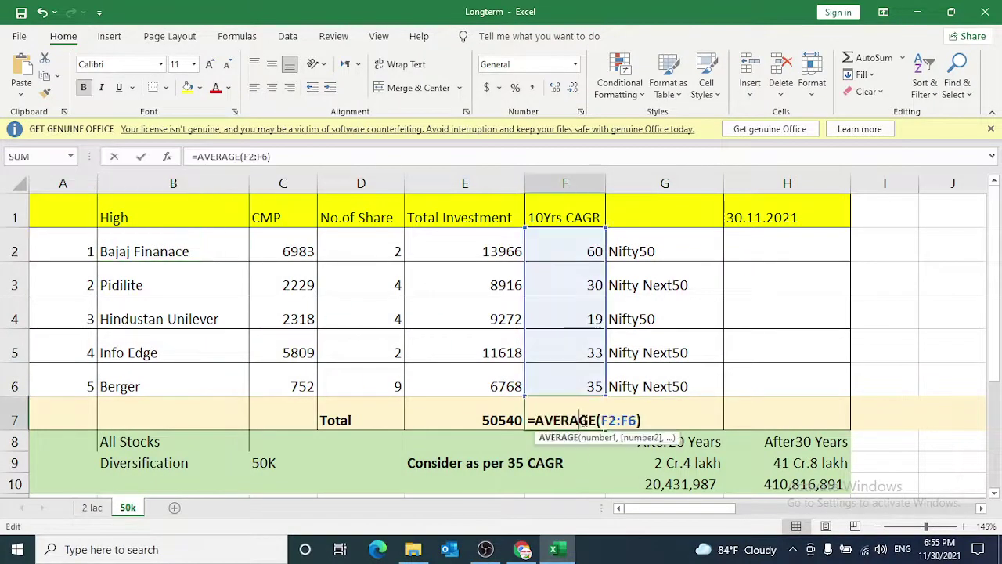
{"action": "key", "text": "Return"}
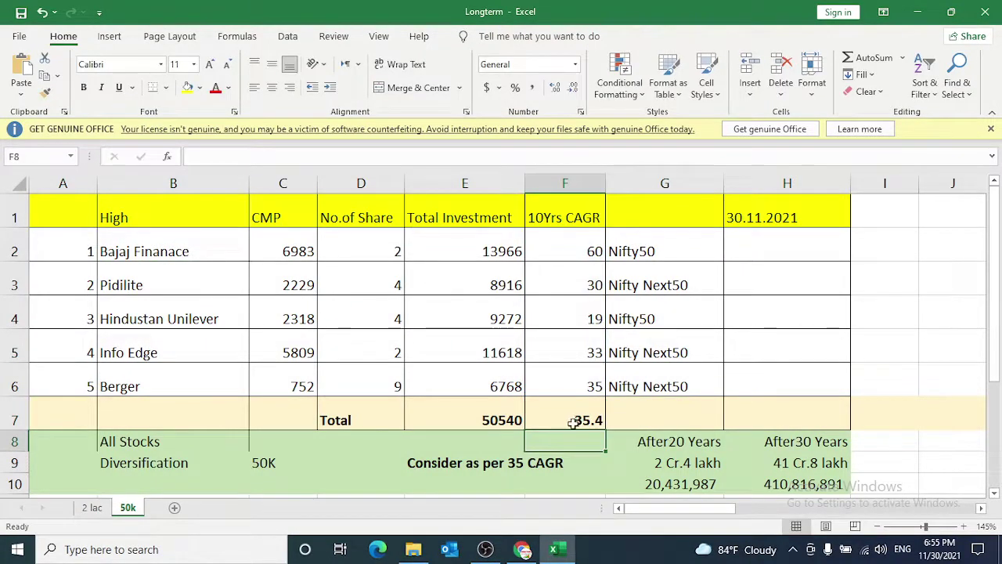
{"action": "double_click", "coordinate": [490, 421]}
{"action": "key", "text": "Return"}
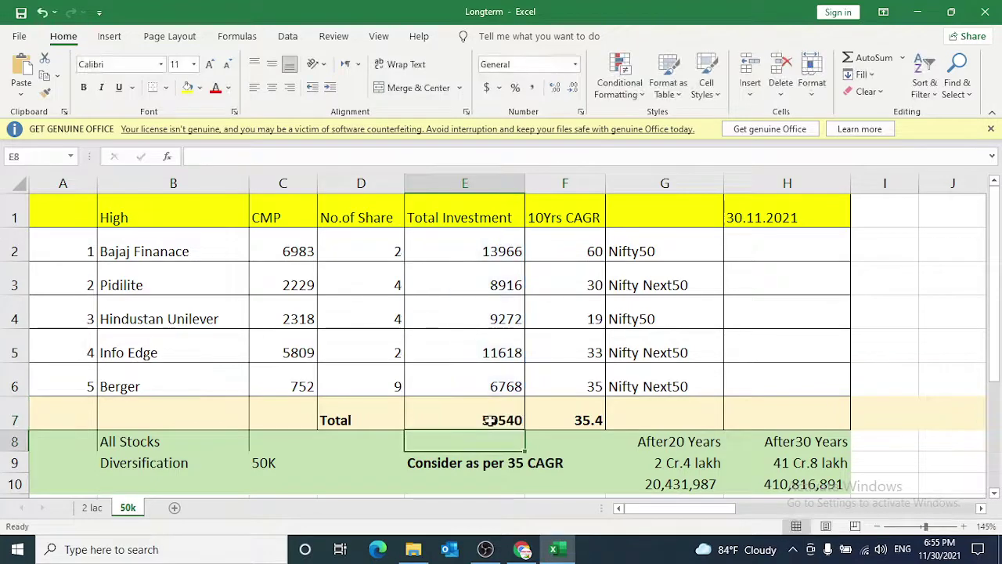
{"action": "left_click", "coordinate": [490, 420]}
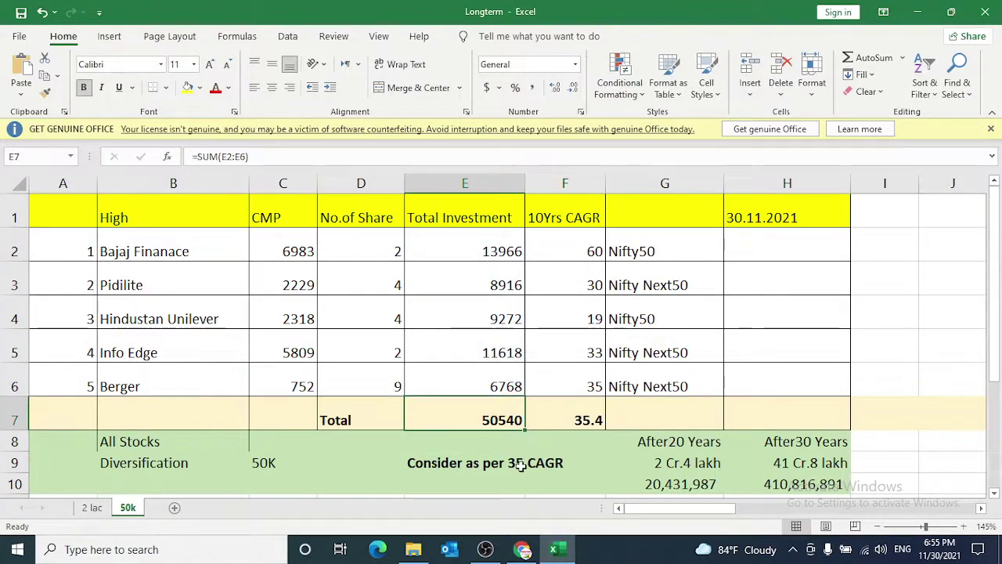
Switch to the Calculator.net Investment Calculator in Chrome and review its Starting Amount, After years and Return Rate inputs
{"action": "left_click", "coordinate": [524, 551]}
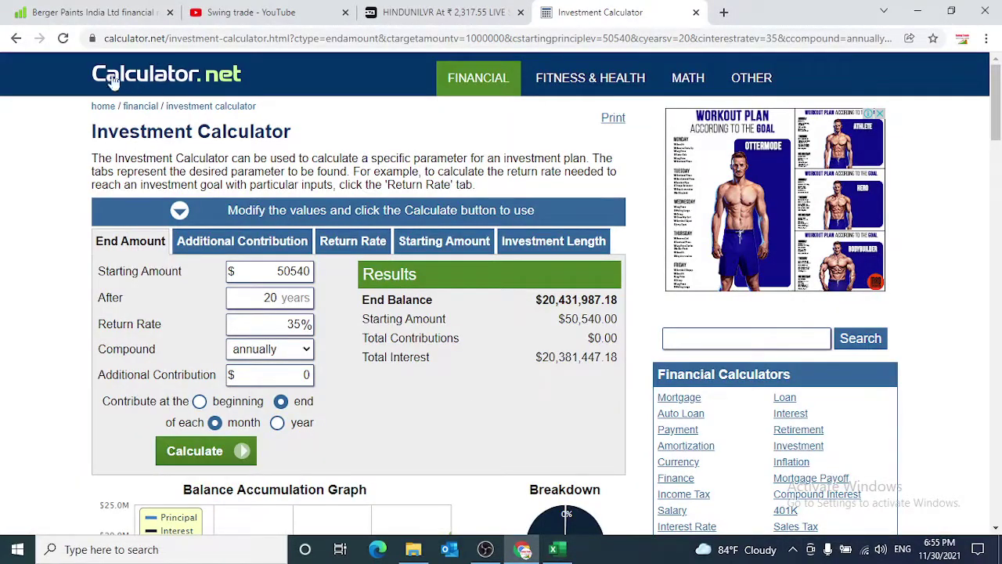
{"action": "left_click_drag", "start_coordinate": [88, 75], "coordinate": [239, 75]}
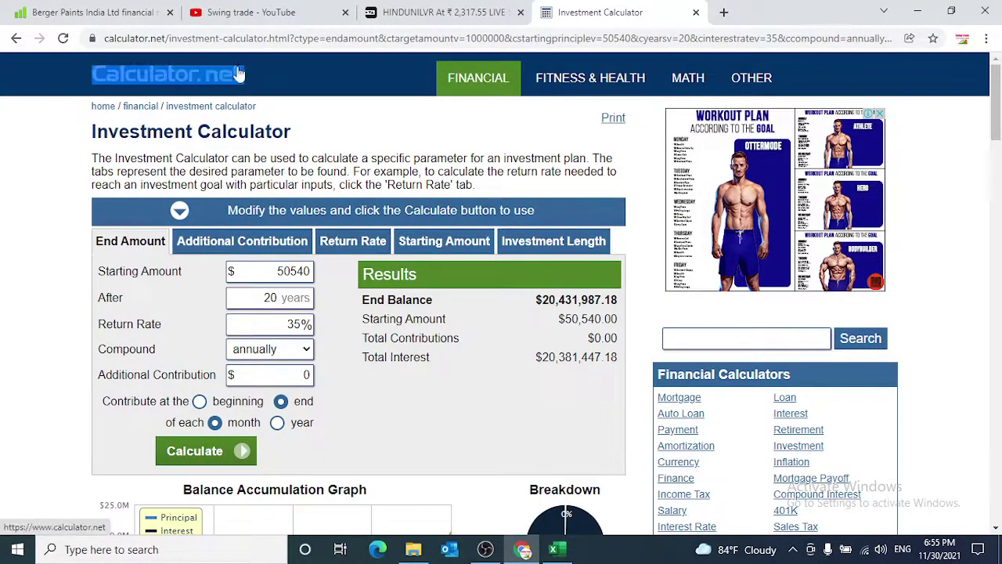
{"action": "left_click", "coordinate": [274, 272]}
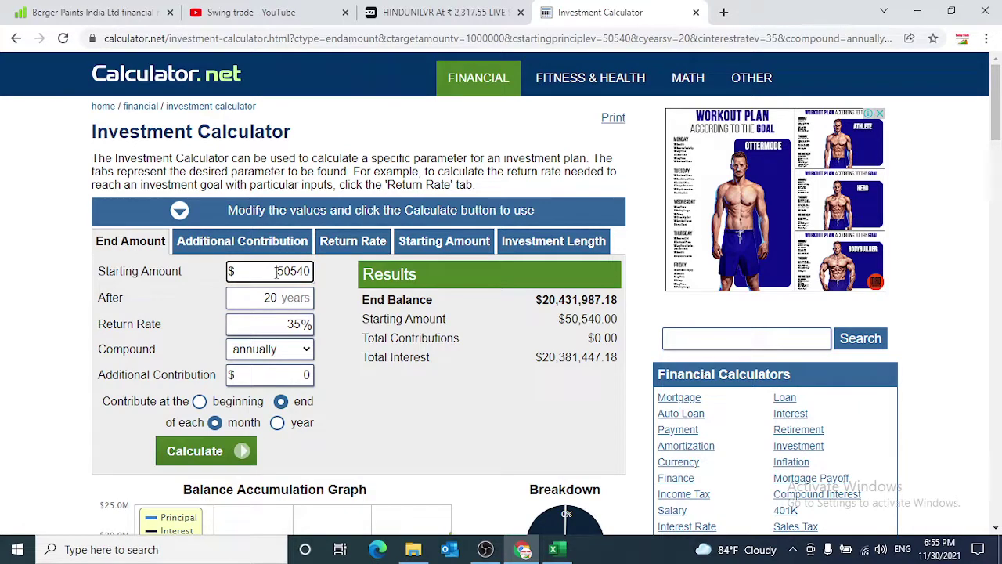
{"action": "left_click_drag", "start_coordinate": [278, 272], "coordinate": [311, 271]}
{"action": "left_click_drag", "start_coordinate": [263, 297], "coordinate": [294, 324]}
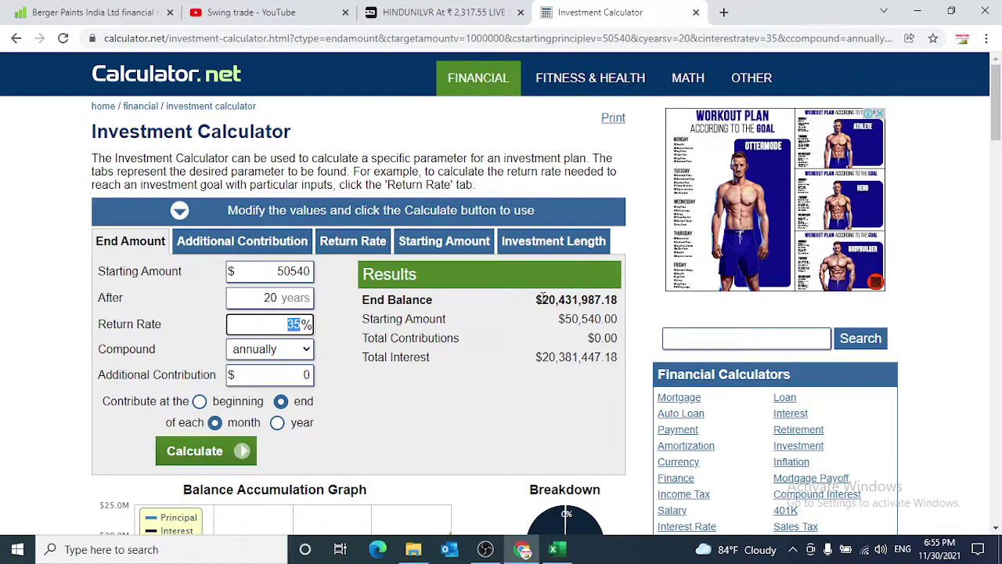
Examine the calculator's Starting Amount, Total Interest and End Balance results for the 20-year investment
{"action": "left_click_drag", "start_coordinate": [565, 317], "coordinate": [618, 317]}
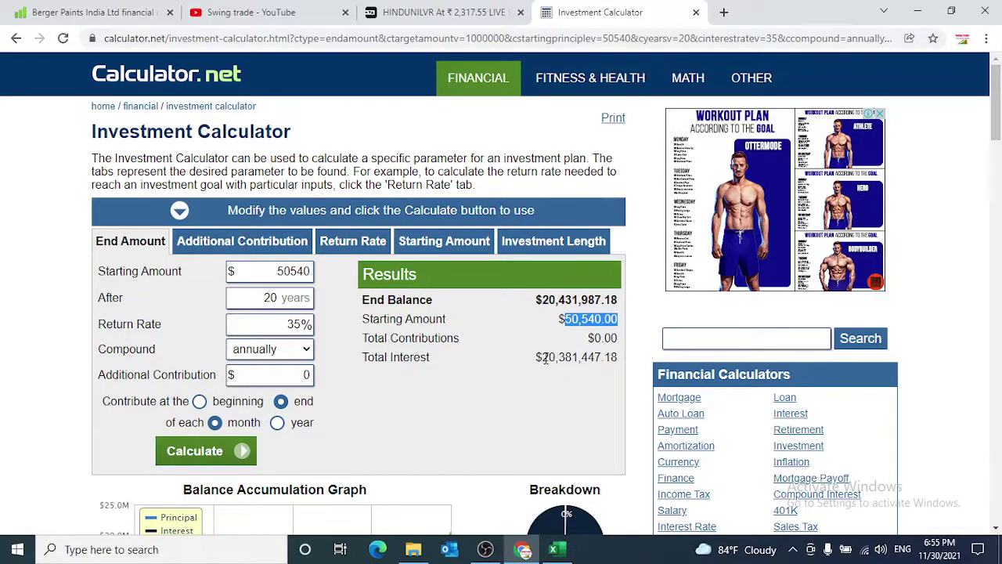
{"action": "left_click_drag", "start_coordinate": [541, 358], "coordinate": [603, 357]}
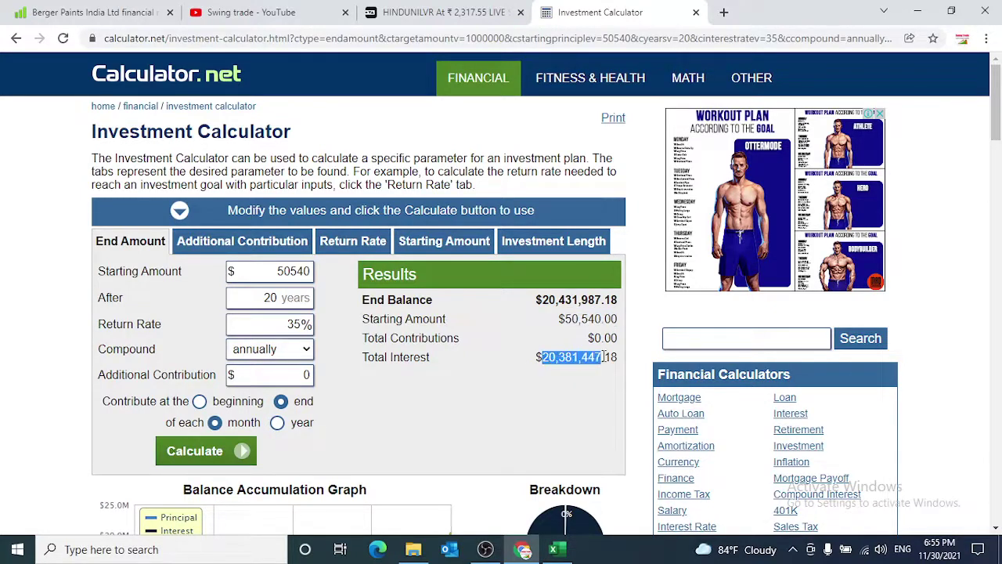
{"action": "left_click", "coordinate": [526, 381]}
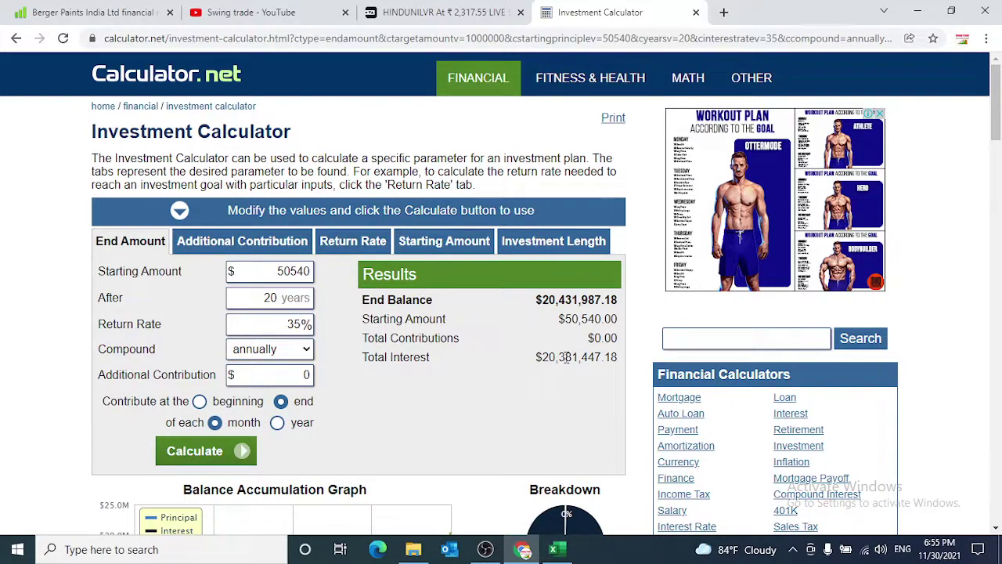
{"action": "left_click_drag", "start_coordinate": [566, 357], "coordinate": [597, 357]}
{"action": "left_click_drag", "start_coordinate": [545, 299], "coordinate": [559, 299]}
{"action": "left_click", "coordinate": [538, 320]}
{"action": "left_click_drag", "start_coordinate": [546, 301], "coordinate": [590, 302]}
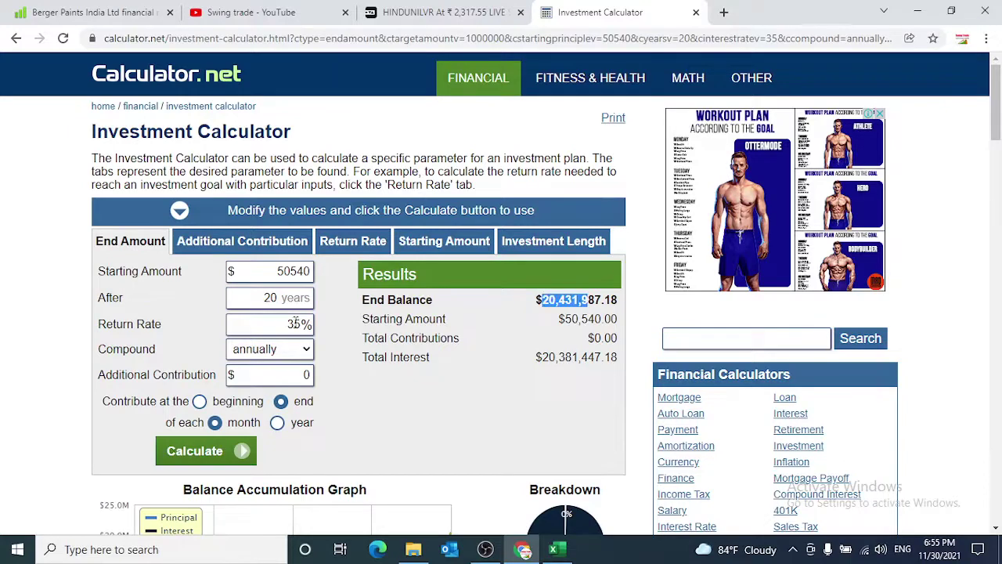
Switch to the Longterm workbook in Excel and review the After20 Years and After30 Years projections below the table
{"action": "left_click", "coordinate": [557, 551]}
{"action": "left_click", "coordinate": [664, 381]}
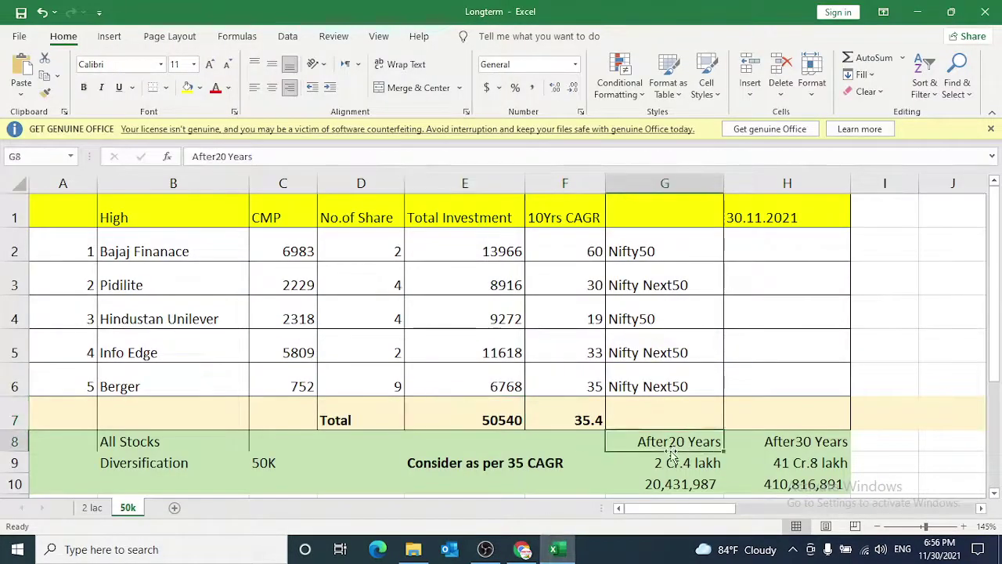
{"action": "scroll", "coordinate": [688, 436], "scroll_direction": "down", "scroll_amount": 2}
{"action": "scroll", "coordinate": [688, 436], "scroll_direction": "up", "scroll_amount": 1}
{"action": "left_click", "coordinate": [686, 427]}
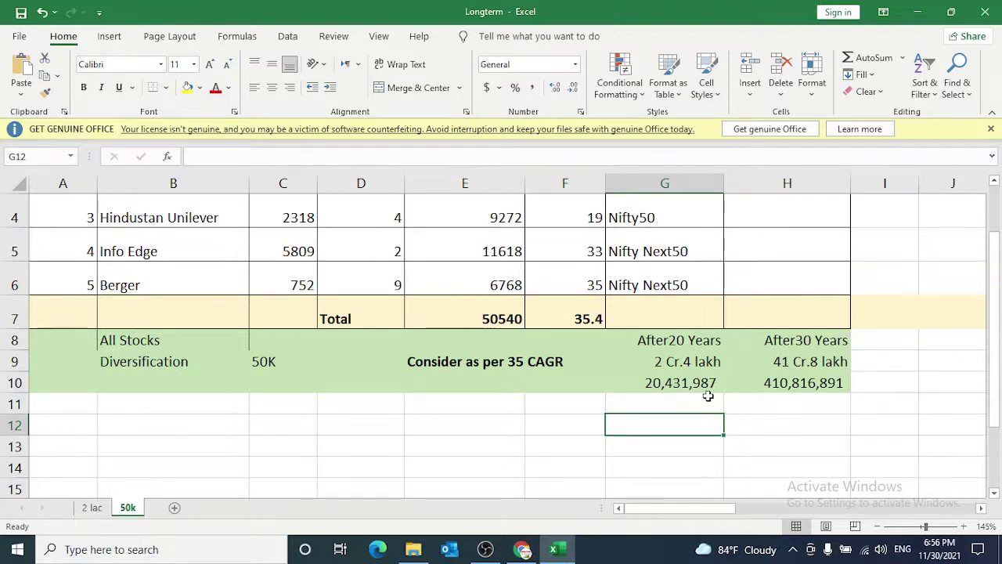
{"action": "double_click", "coordinate": [694, 362]}
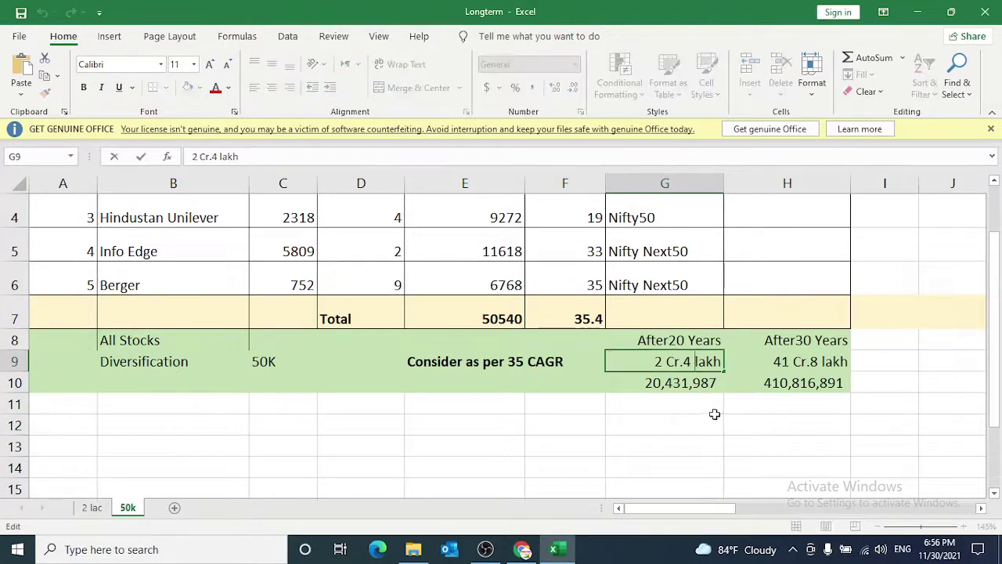
{"action": "key", "text": "Return"}
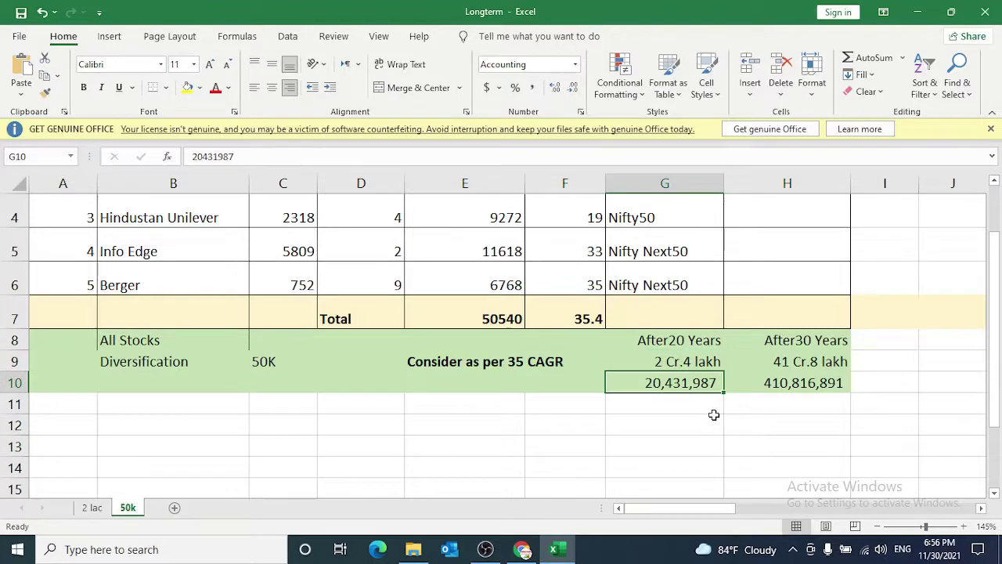
{"action": "scroll", "coordinate": [804, 376], "scroll_direction": "up", "scroll_amount": 1}
{"action": "left_click", "coordinate": [809, 391]}
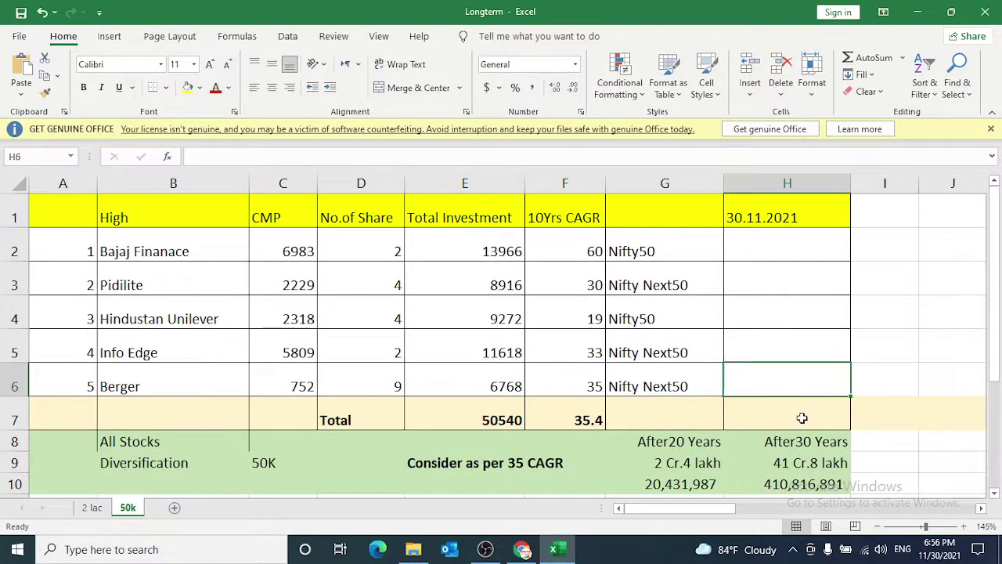
Compare the five stocks' Total Investment amounts in E2:E6 with the SUM formula in the Total row
{"action": "left_click_drag", "start_coordinate": [501, 249], "coordinate": [491, 384]}
{"action": "double_click", "coordinate": [511, 420]}
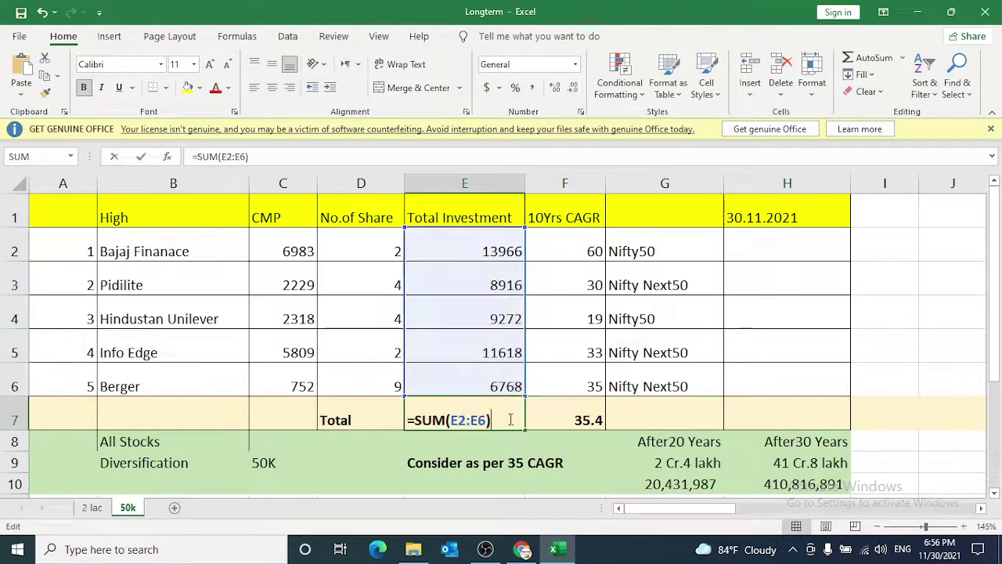
{"action": "key", "text": "ctrl+Return"}
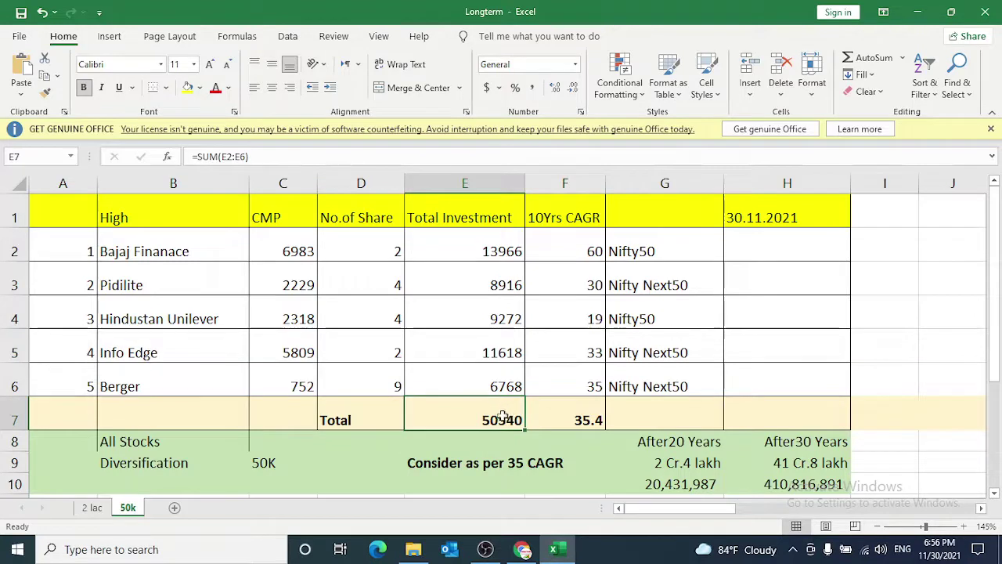
{"action": "left_click_drag", "start_coordinate": [497, 384], "coordinate": [501, 253]}
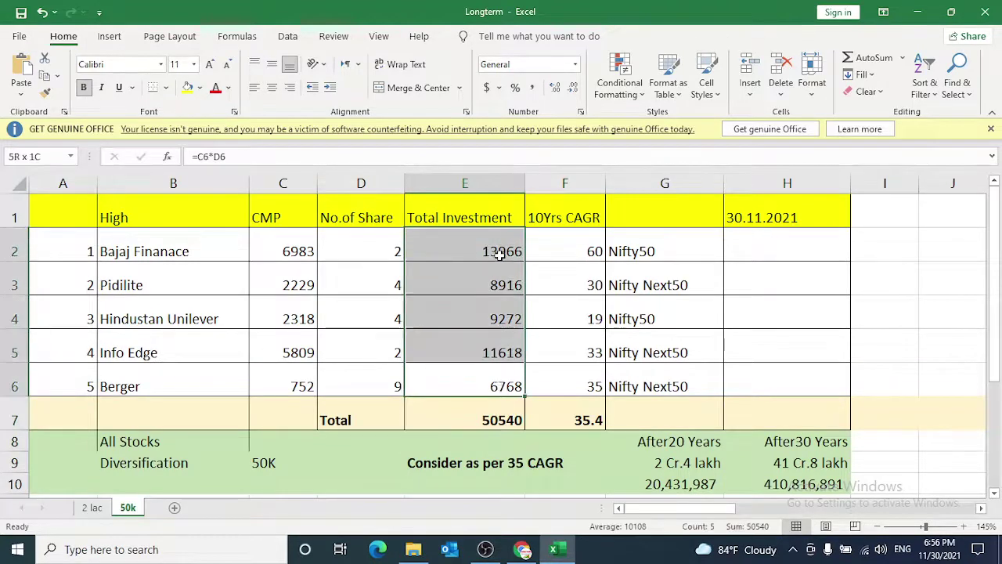
Review the five stocks' 10Yrs CAGR values and the After20 Years and After30 Years projections below the table
{"action": "left_click_drag", "start_coordinate": [563, 384], "coordinate": [569, 255]}
{"action": "left_click", "coordinate": [823, 356]}
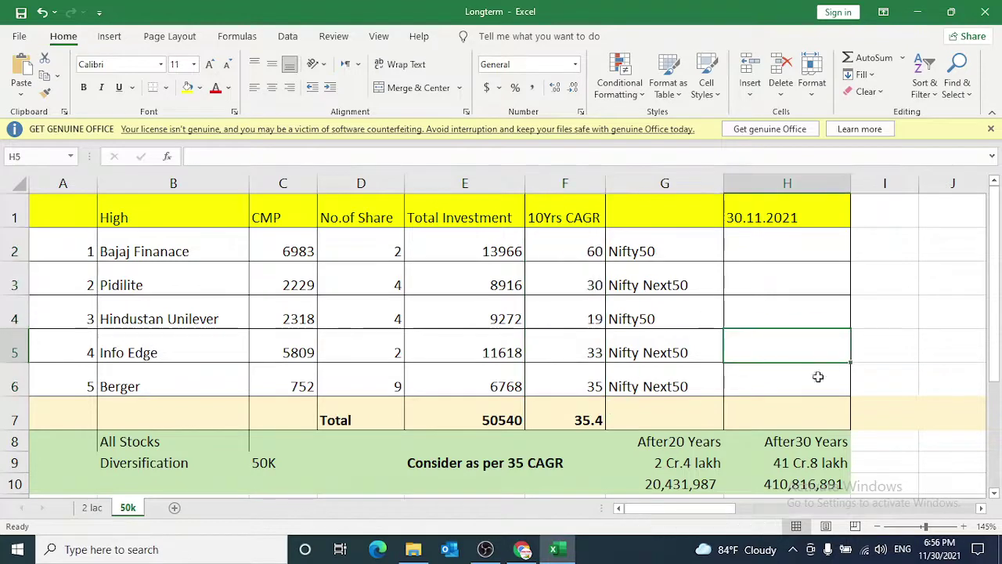
{"action": "left_click", "coordinate": [812, 441]}
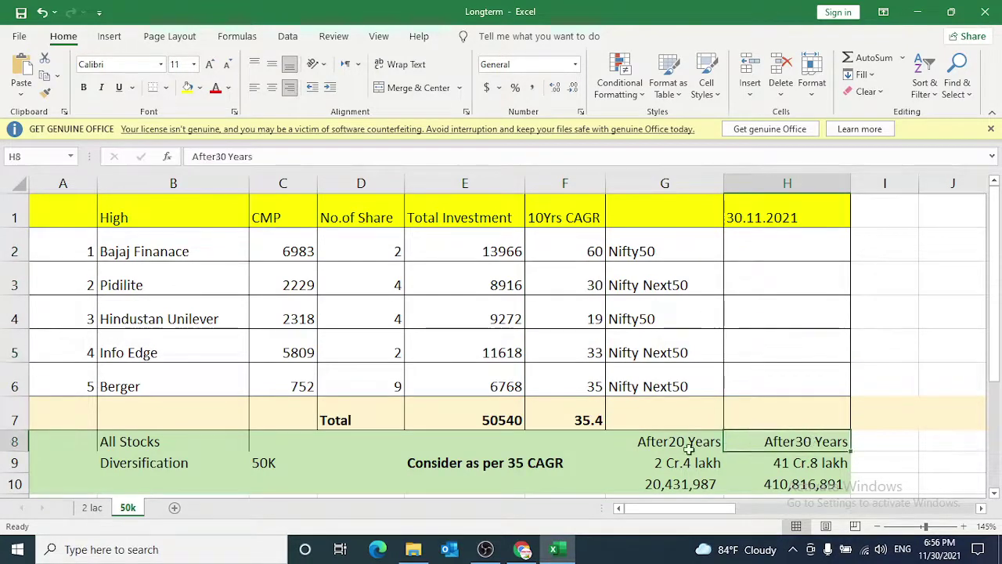
{"action": "left_click", "coordinate": [664, 442]}
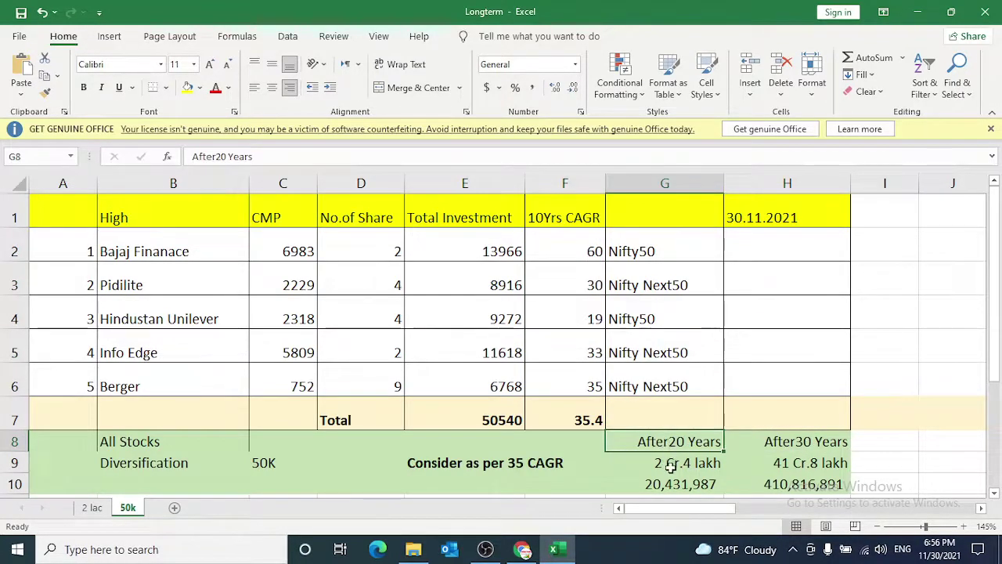
{"action": "left_click", "coordinate": [772, 443]}
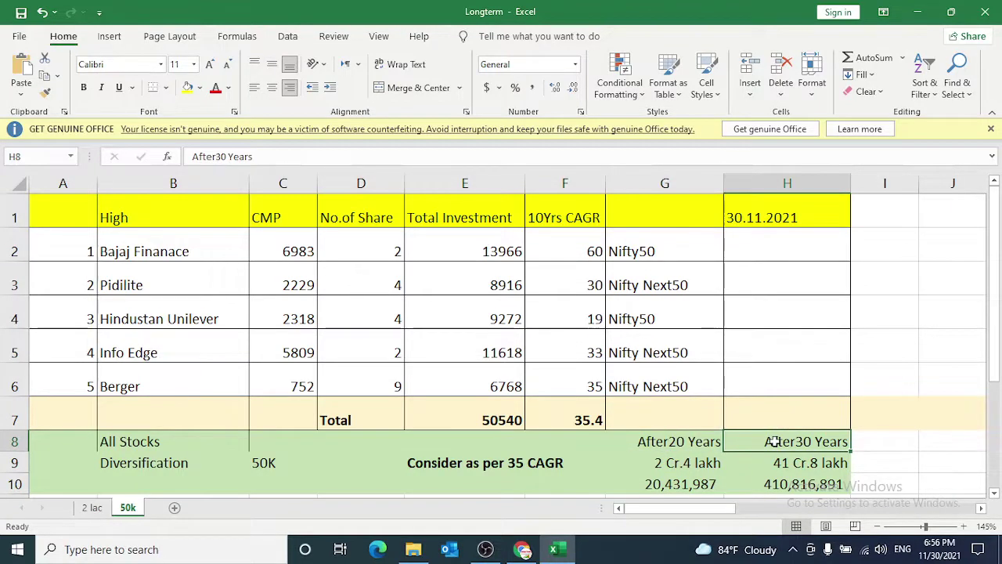
{"action": "left_click", "coordinate": [815, 466]}
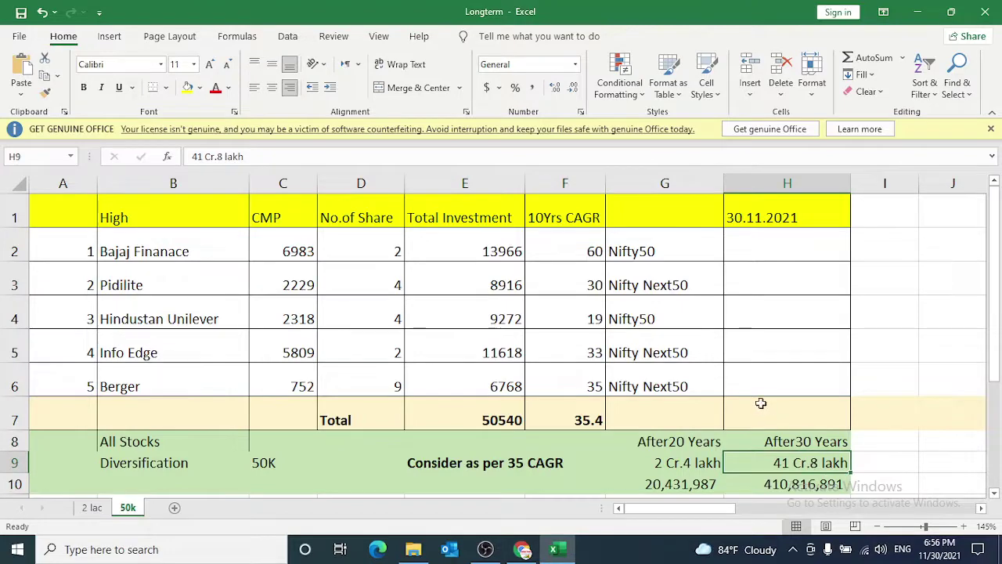
Switch to the Investment Calculator in Chrome, set the After period to 30 years and calculate the result
{"action": "key", "text": "alt+Tab"}
{"action": "double_click", "coordinate": [267, 298]}
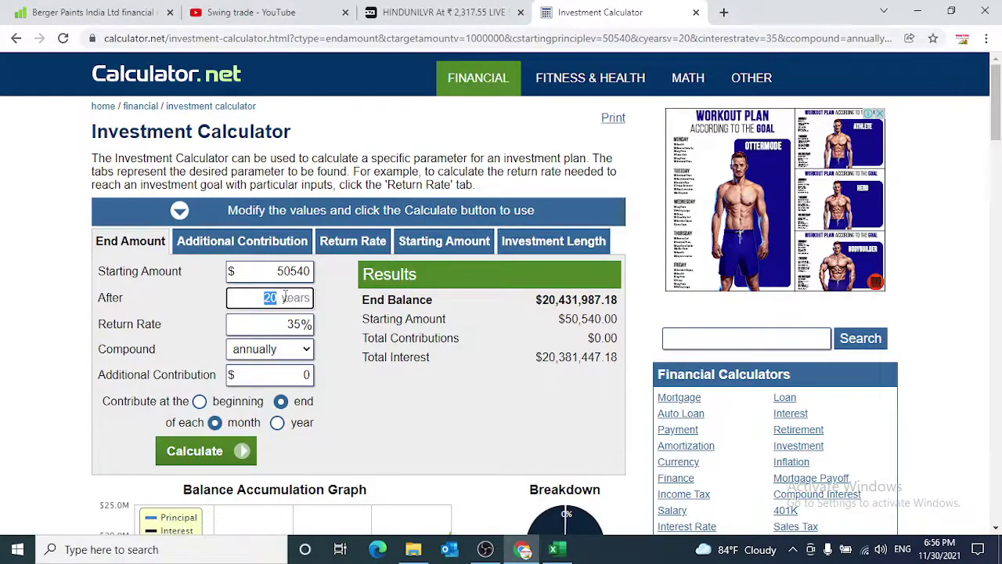
{"action": "type", "text": "30"}
{"action": "left_click", "coordinate": [192, 452]}
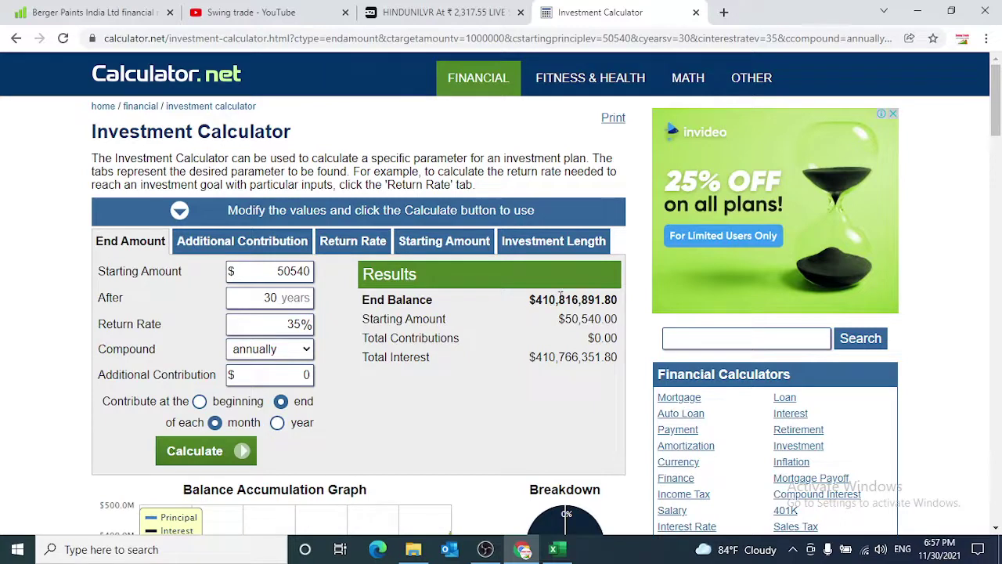
Examine the 30-year End Balance result along with the calculator's After years and Starting Amount inputs
{"action": "mouse_move", "coordinate": [567, 299]}
{"action": "left_mouse_down"}
{"action": "mouse_move", "coordinate": [542, 300]}
{"action": "mouse_move", "coordinate": [558, 300]}
{"action": "left_mouse_up"}
{"action": "left_click", "coordinate": [448, 371]}
{"action": "left_click_drag", "start_coordinate": [264, 299], "coordinate": [313, 271]}
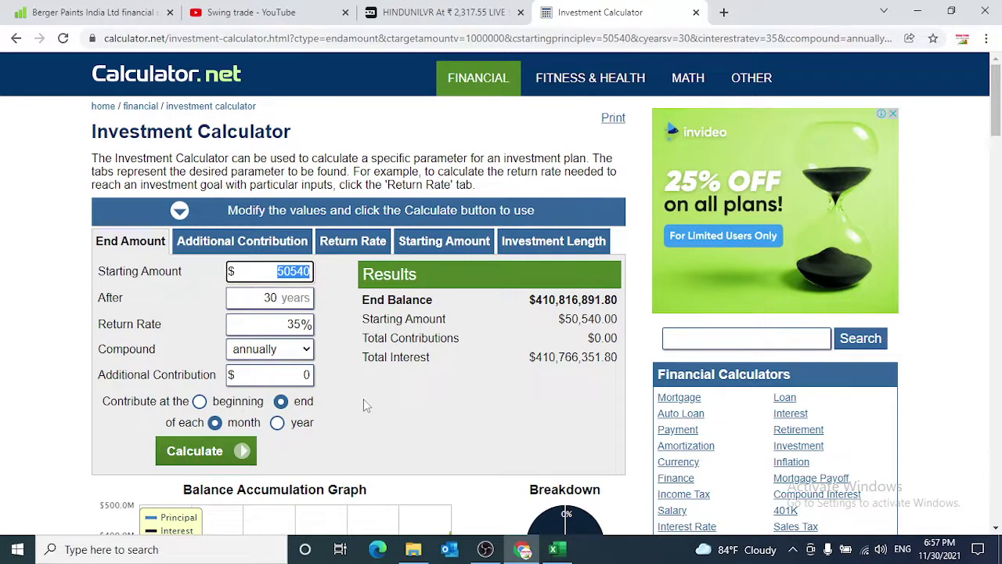
{"action": "left_click", "coordinate": [363, 399]}
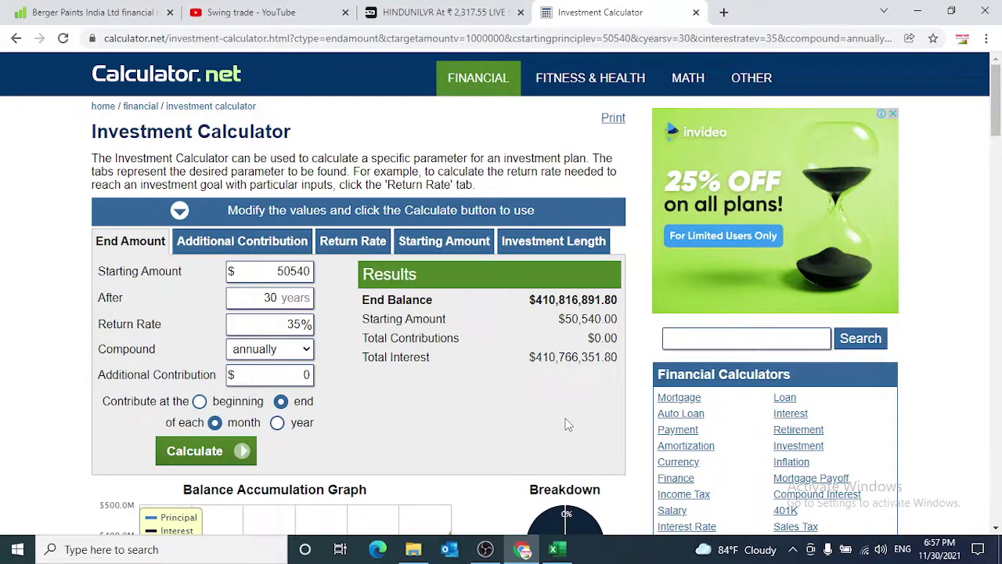
Switch to the Longterm workbook in Excel and check the After20 Years projection in G8:G9
{"action": "left_click", "coordinate": [555, 549]}
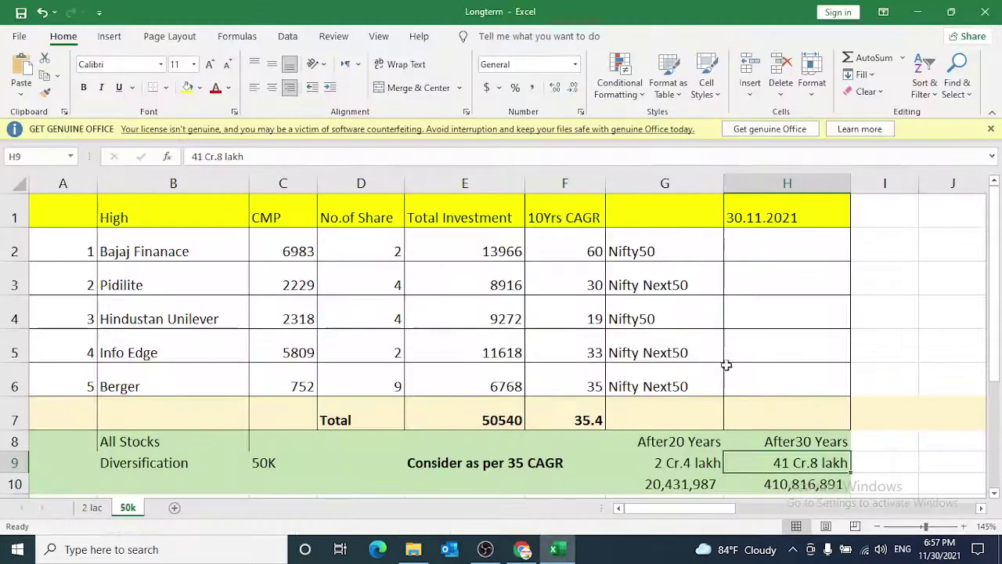
{"action": "left_click", "coordinate": [773, 358]}
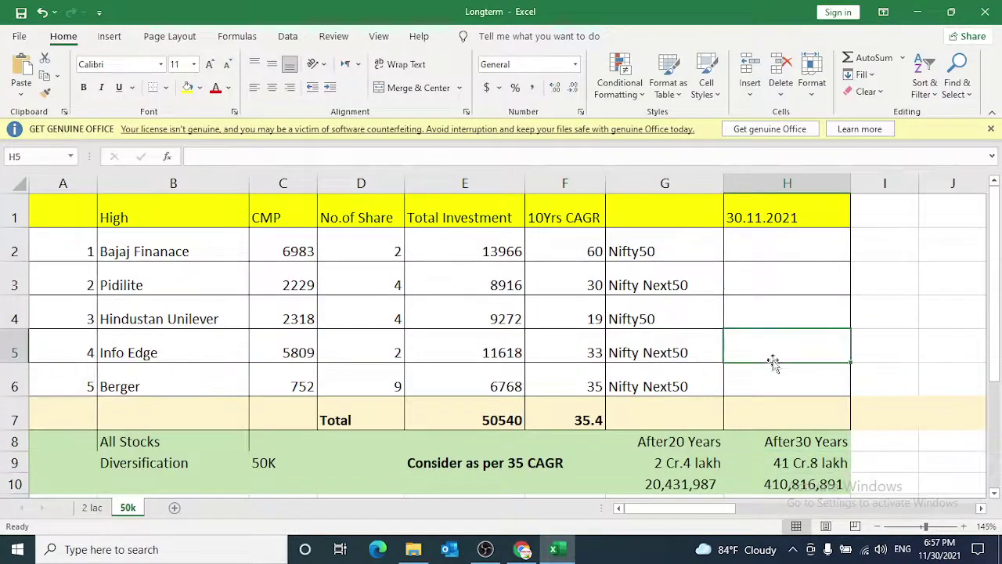
{"action": "left_click", "coordinate": [677, 448]}
{"action": "key", "text": "Down"}
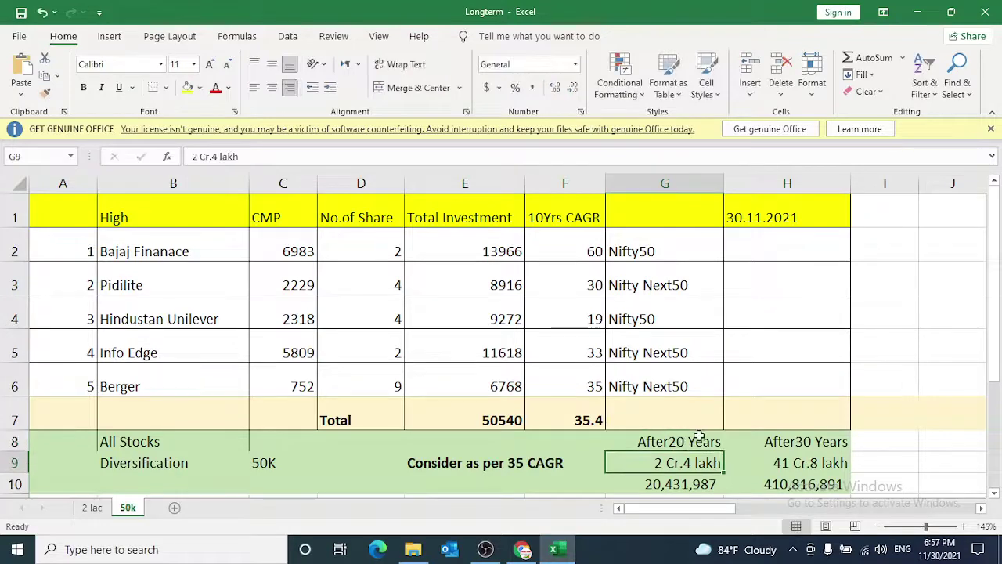
{"action": "scroll", "coordinate": [700, 437], "scroll_direction": "down", "scroll_amount": 1}
{"action": "scroll", "coordinate": [676, 381], "scroll_direction": "up", "scroll_amount": 1}
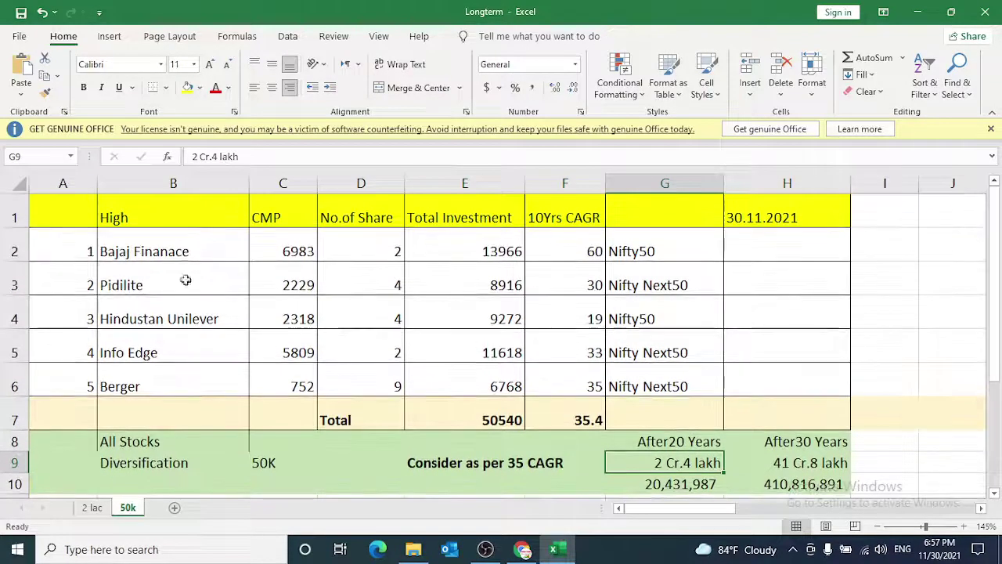
Compare the five stock rows and the Total investment in E7 with the After30 Years and After20 Years projected amounts
{"action": "left_click_drag", "start_coordinate": [78, 252], "coordinate": [583, 384]}
{"action": "left_click", "coordinate": [787, 415]}
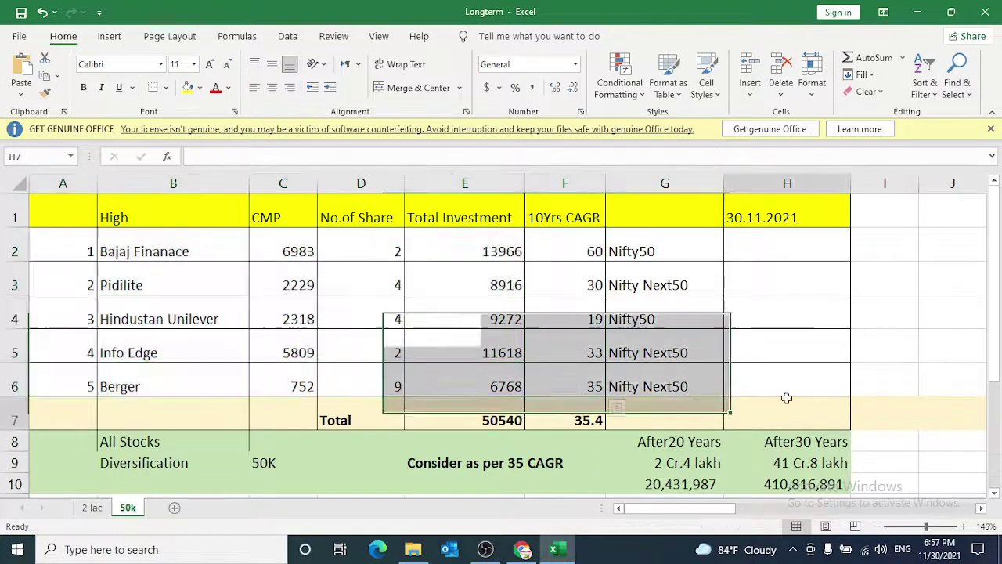
{"action": "left_click", "coordinate": [800, 441]}
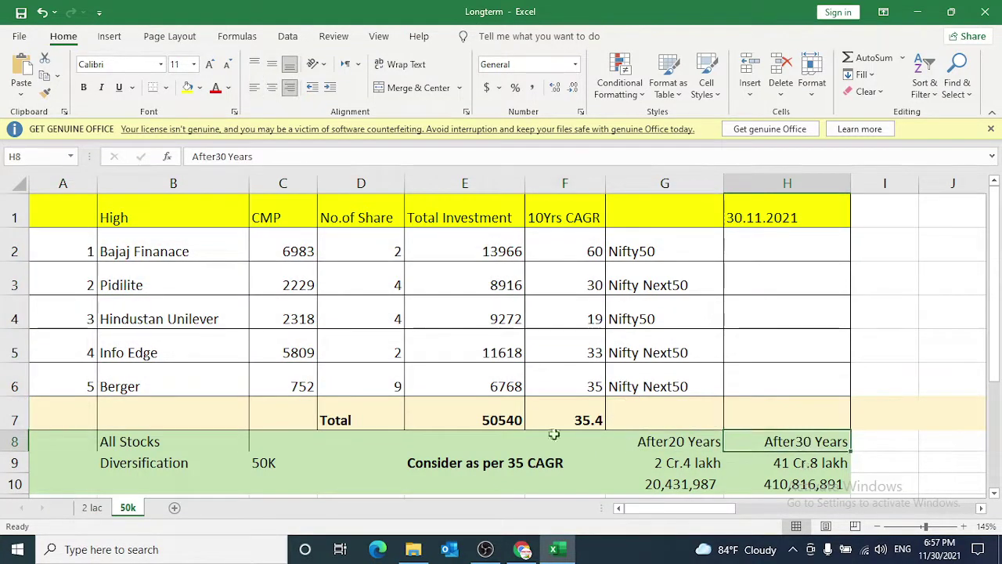
{"action": "left_click", "coordinate": [485, 417]}
{"action": "left_click", "coordinate": [807, 462]}
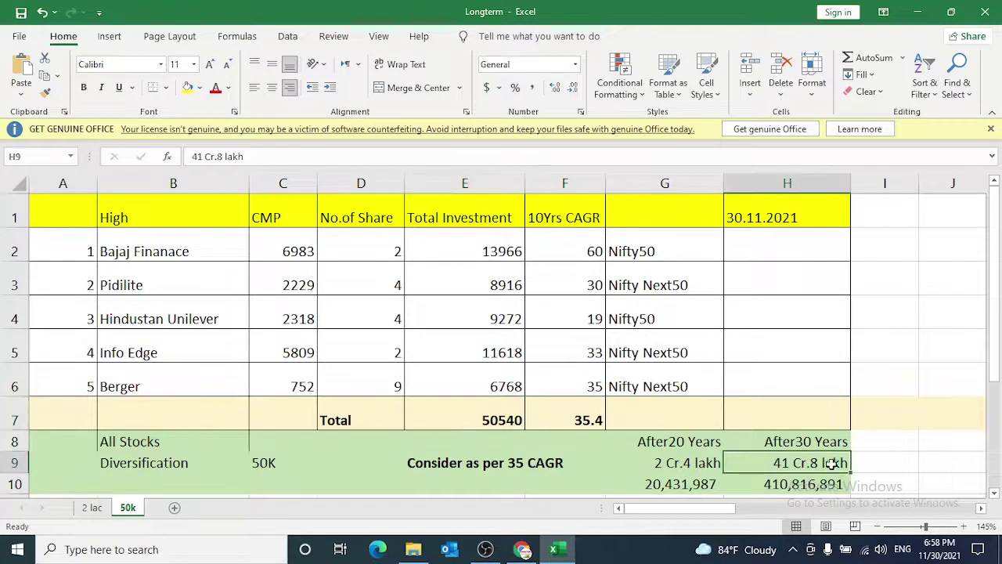
{"action": "left_click", "coordinate": [678, 442]}
{"action": "left_click", "coordinate": [673, 463]}
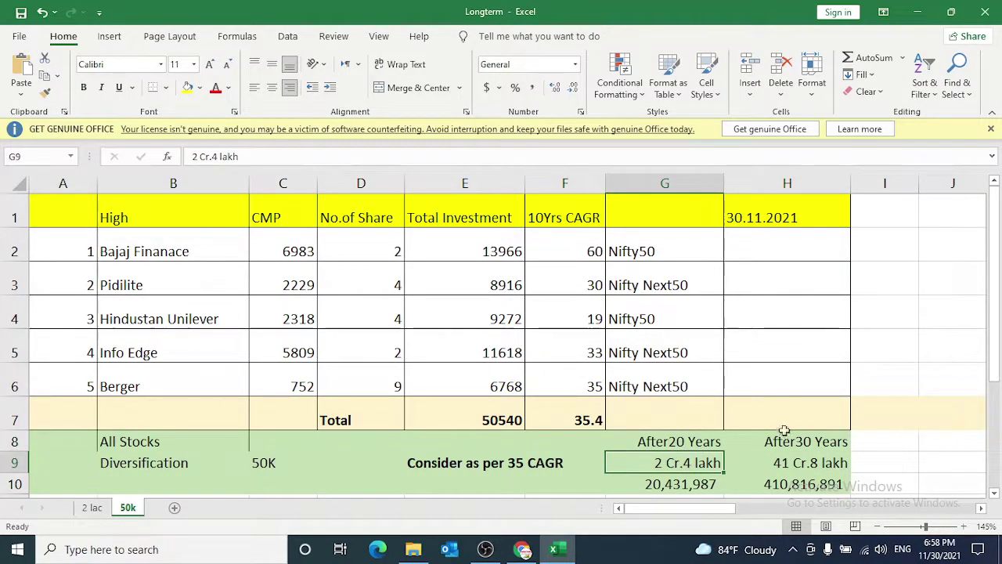
{"action": "left_click", "coordinate": [680, 479]}
{"action": "left_click", "coordinate": [681, 462]}
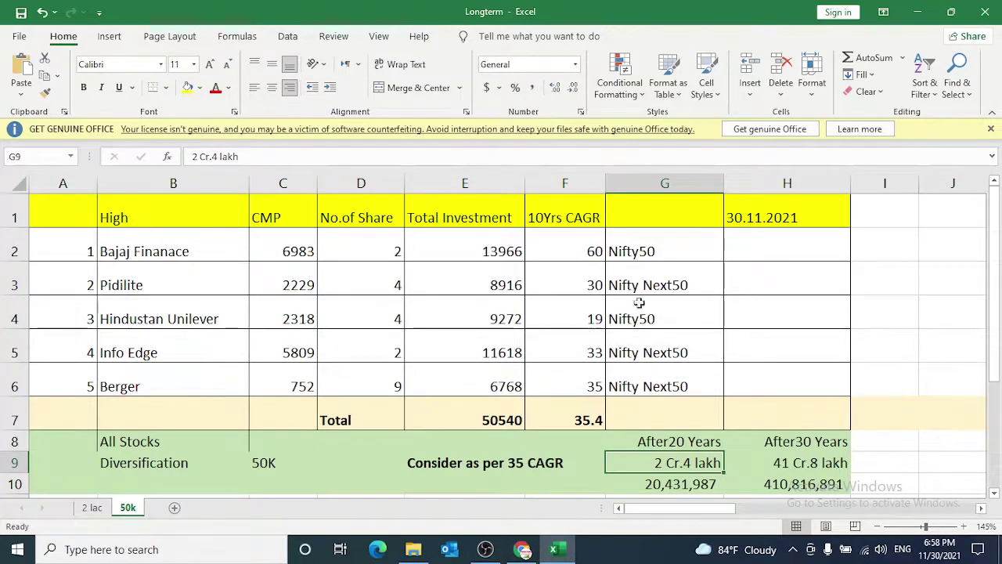
Review the five stocks' complete rows in A2:H6, starting from Bajaj Finanace
{"action": "left_click", "coordinate": [768, 329]}
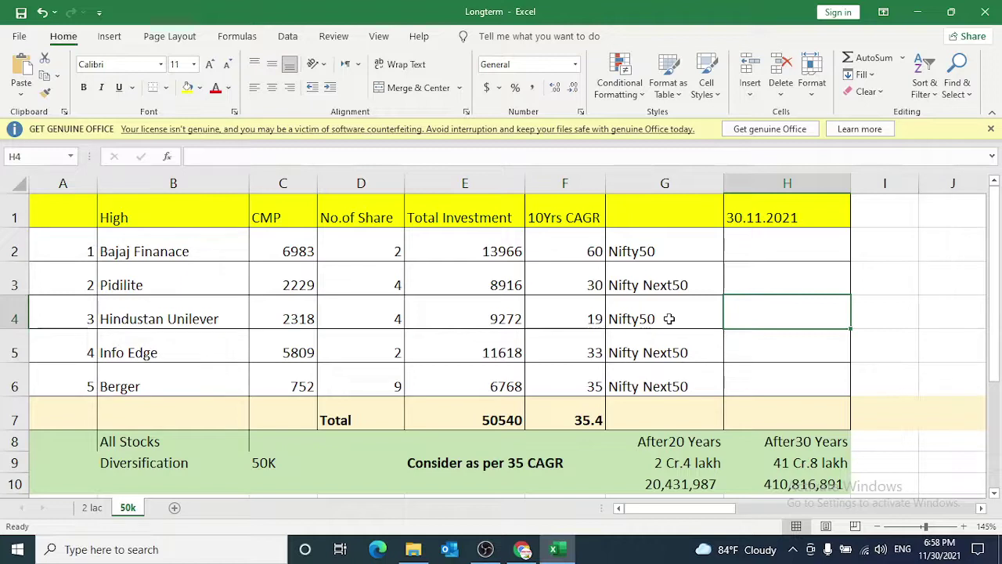
{"action": "left_click_drag", "start_coordinate": [84, 252], "coordinate": [243, 252]}
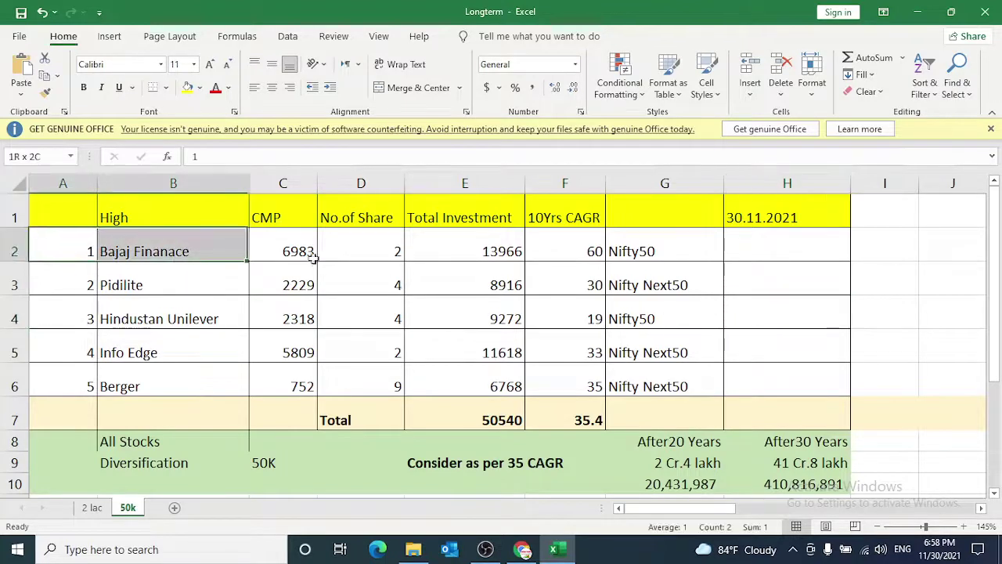
{"action": "left_click_drag", "start_coordinate": [311, 257], "coordinate": [766, 380]}
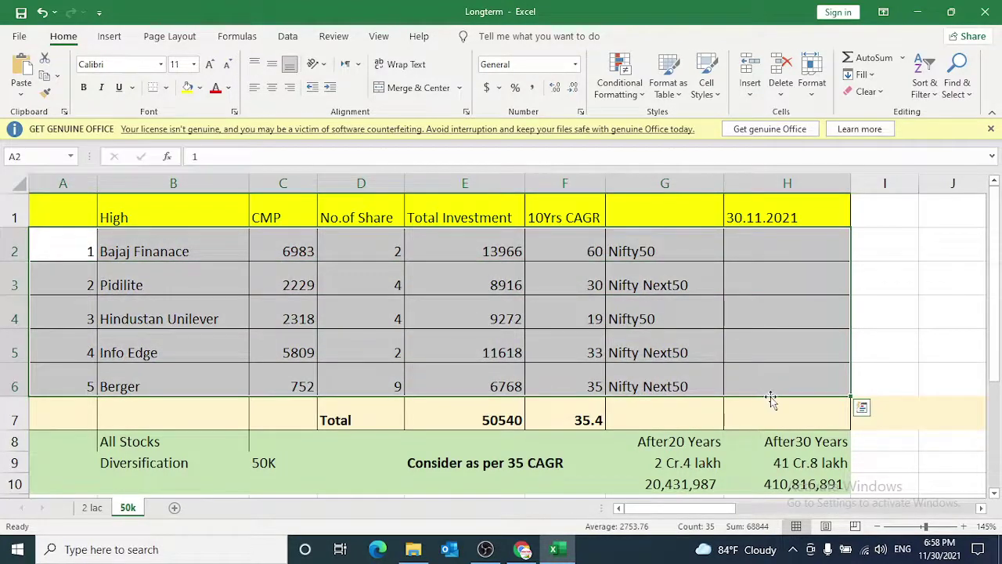
{"action": "left_click", "coordinate": [773, 375]}
Check each stock's Nifty50 or Nifty Next50 index category in column G
{"action": "left_click", "coordinate": [648, 264]}
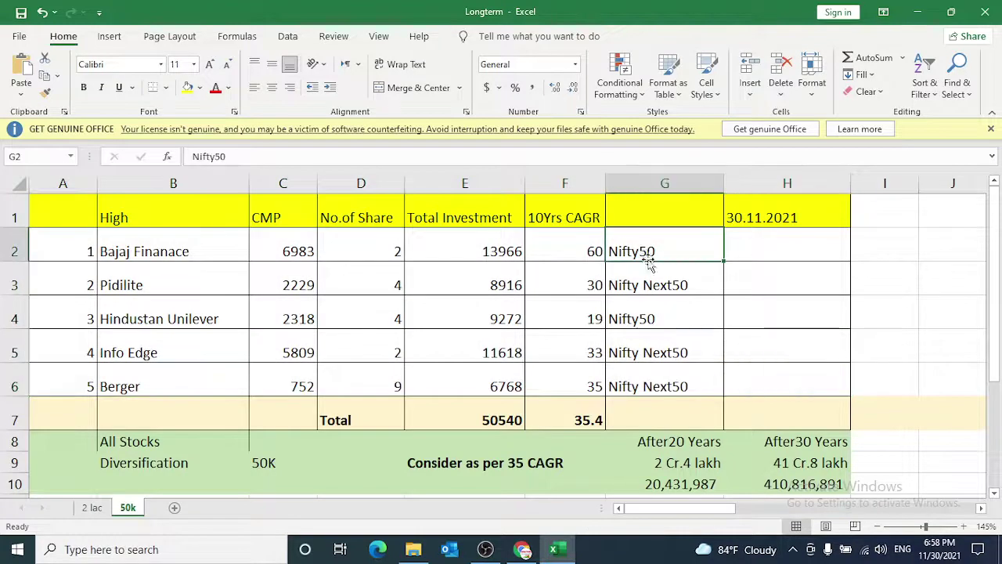
{"action": "left_click", "coordinate": [654, 276]}
{"action": "left_click", "coordinate": [656, 315]}
{"action": "left_click", "coordinate": [657, 351]}
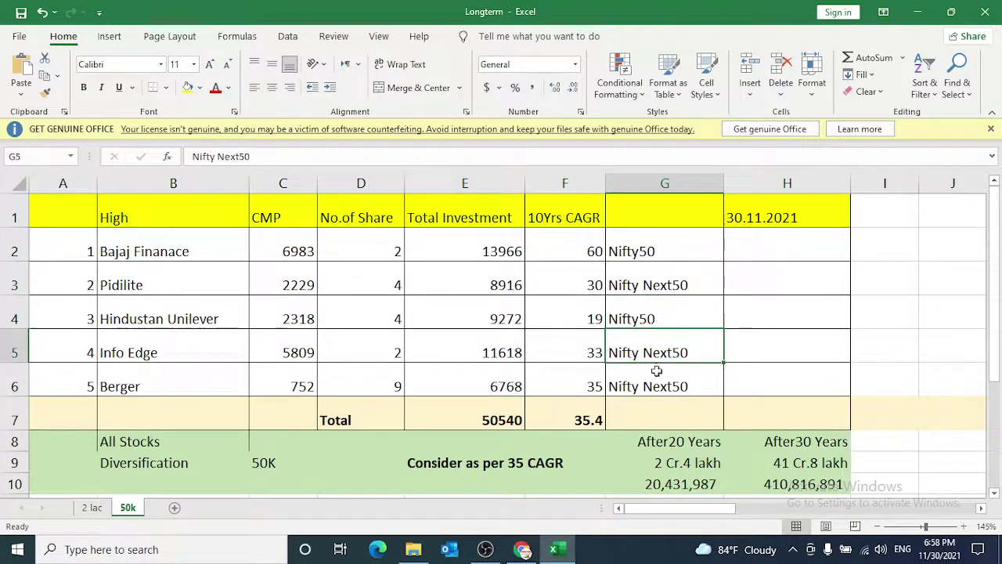
{"action": "left_click", "coordinate": [734, 335]}
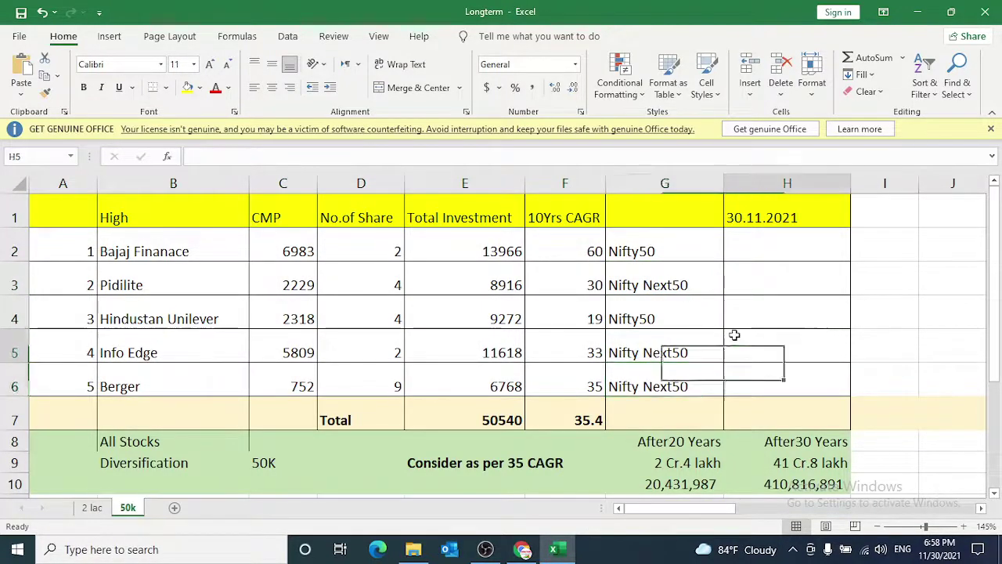
{"action": "left_click", "coordinate": [739, 316]}
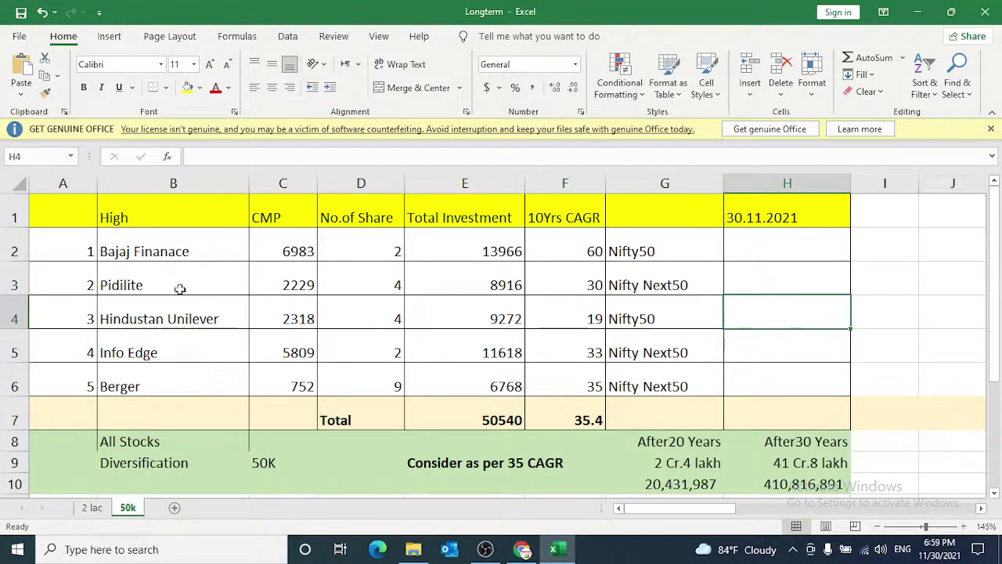
Look over the stock rows in A2:G6 as a closing review and switch to OBS Studio
{"action": "left_click_drag", "start_coordinate": [74, 250], "coordinate": [640, 373]}
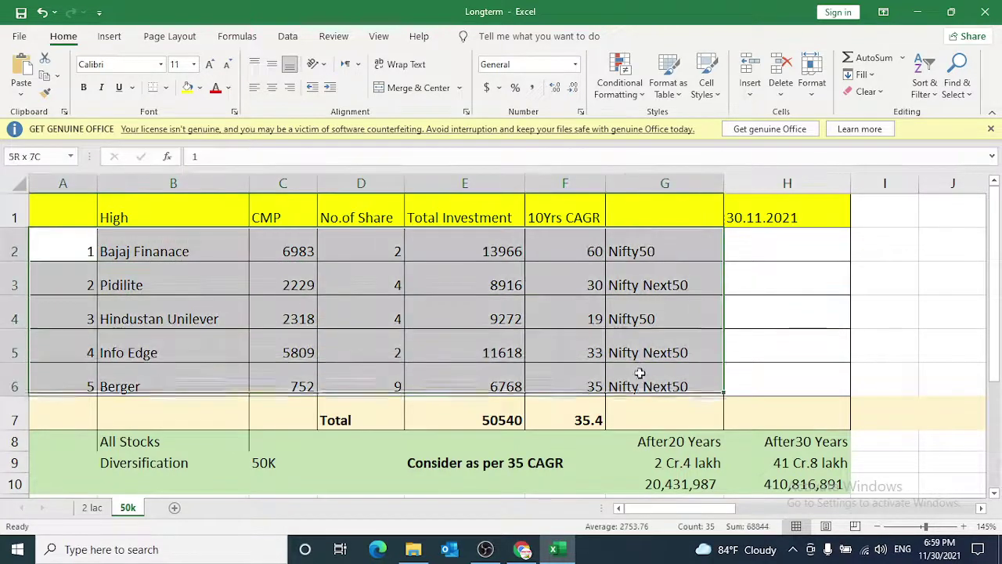
{"action": "left_click", "coordinate": [797, 362]}
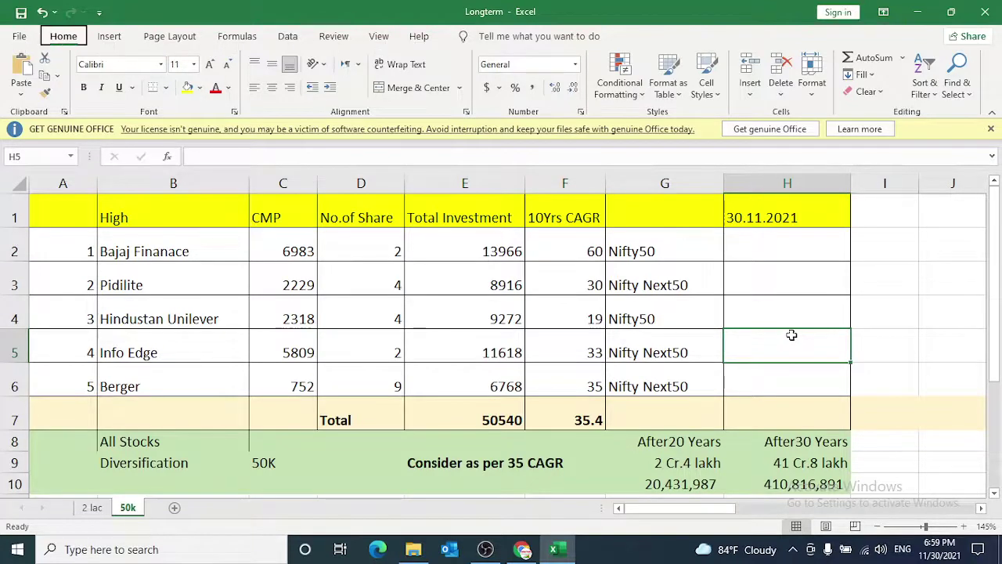
{"action": "key", "text": "alt"}
{"action": "left_click", "coordinate": [785, 318]}
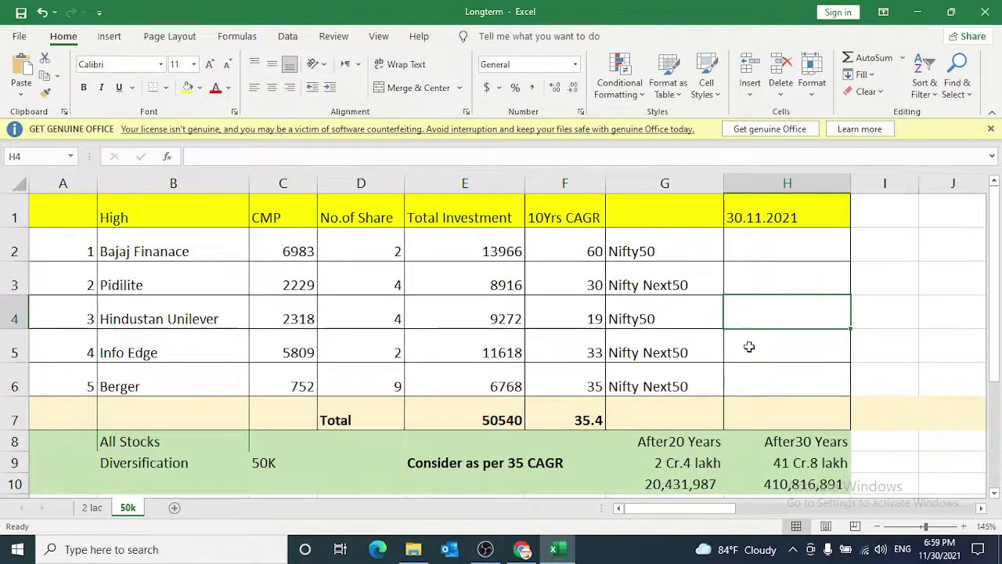
{"action": "left_click", "coordinate": [487, 550]}
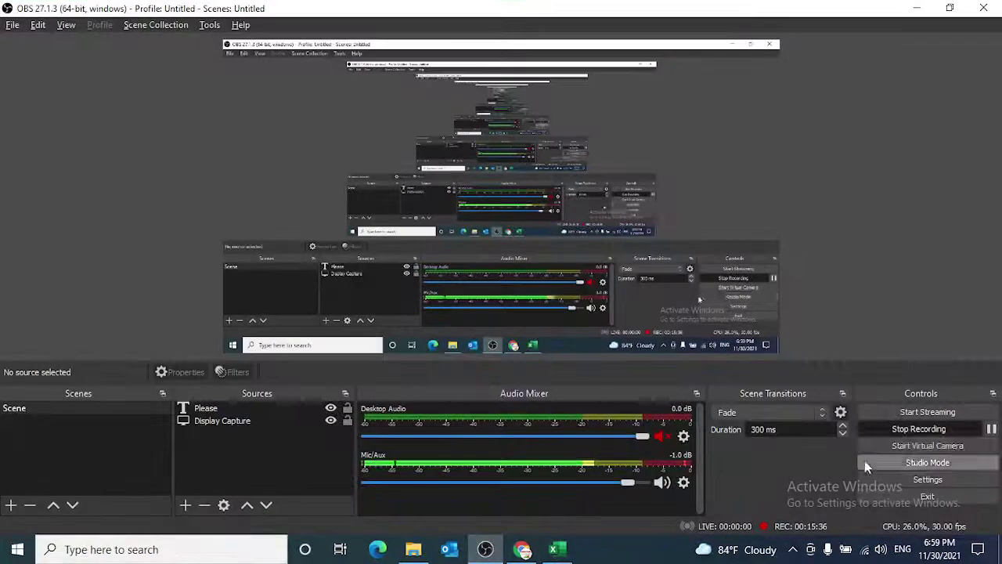